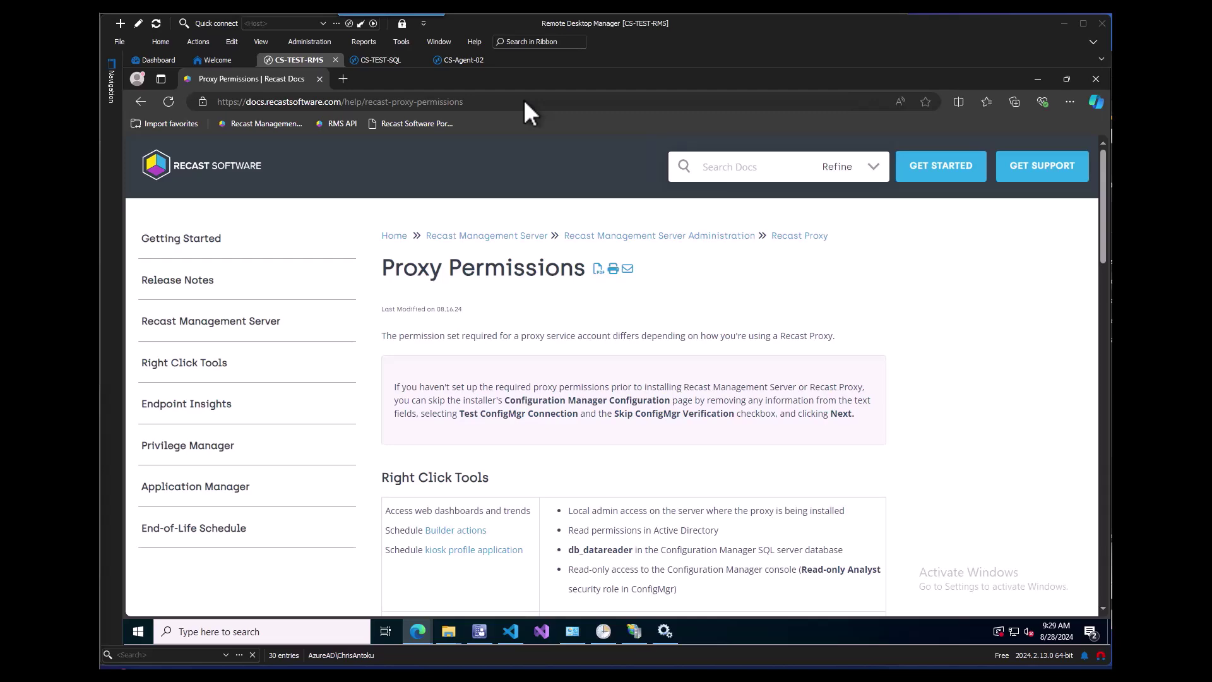
Step: Scroll down through the Proxy Permissions documentation page
{"action": "scroll", "coordinate": [950, 310], "scroll_direction": "down", "scroll_amount": 12}
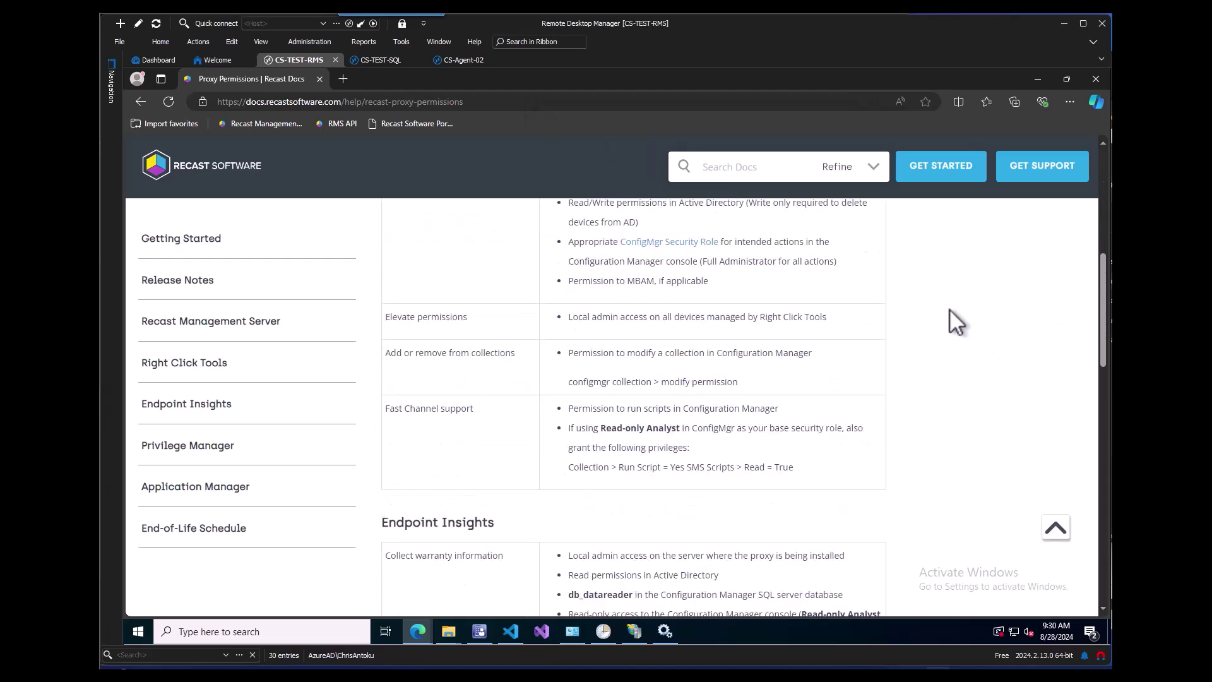
{"action": "scroll", "coordinate": [950, 309], "scroll_direction": "down", "scroll_amount": 10}
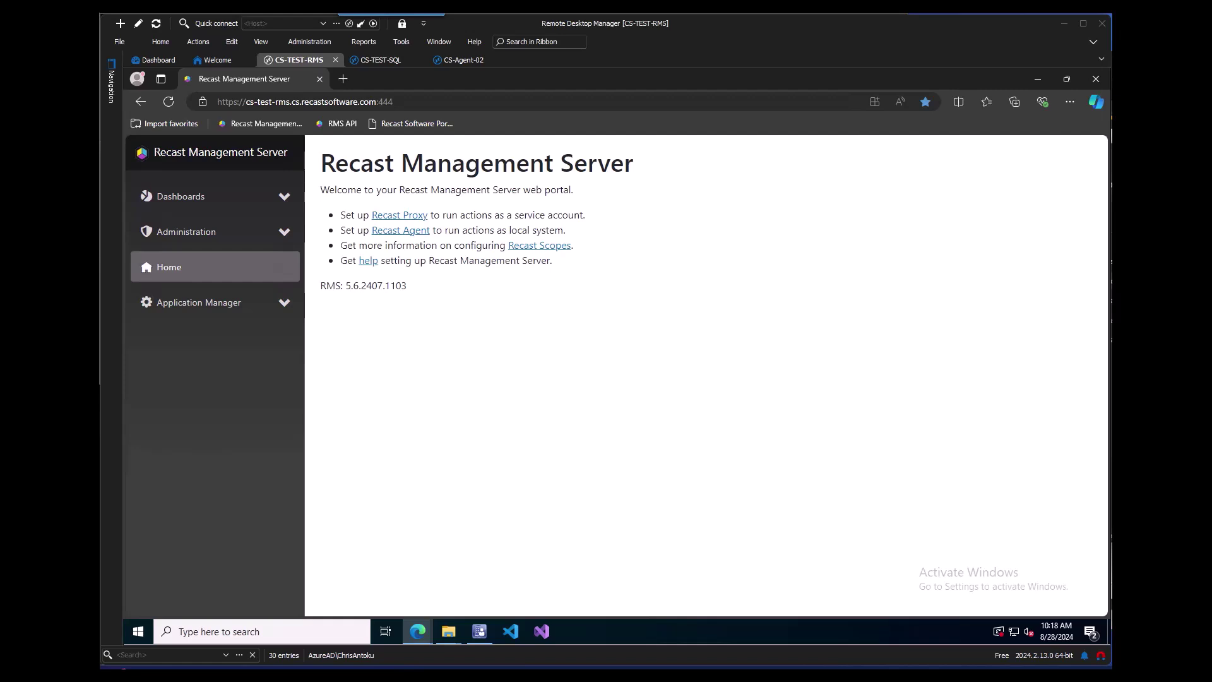
Step: Check the installed licenses under Administration, then view the Recast Proxies list with CS-TEST-RMS
{"action": "left_click", "coordinate": [286, 236]}
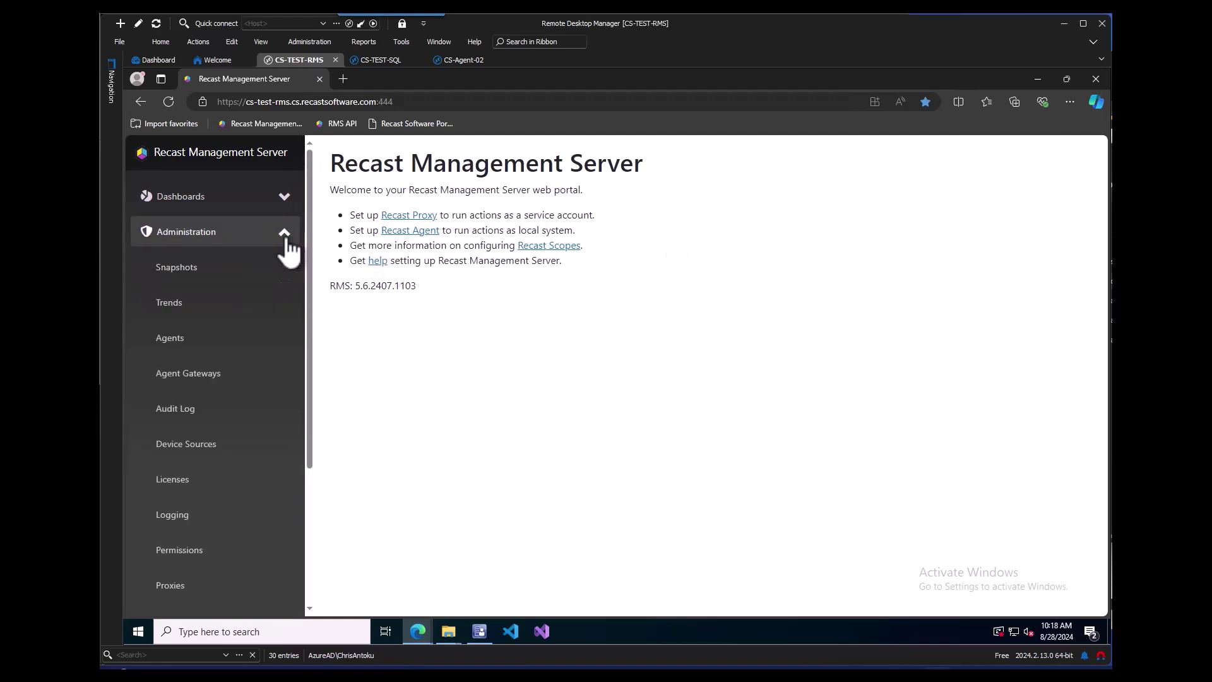
{"action": "left_click", "coordinate": [197, 478]}
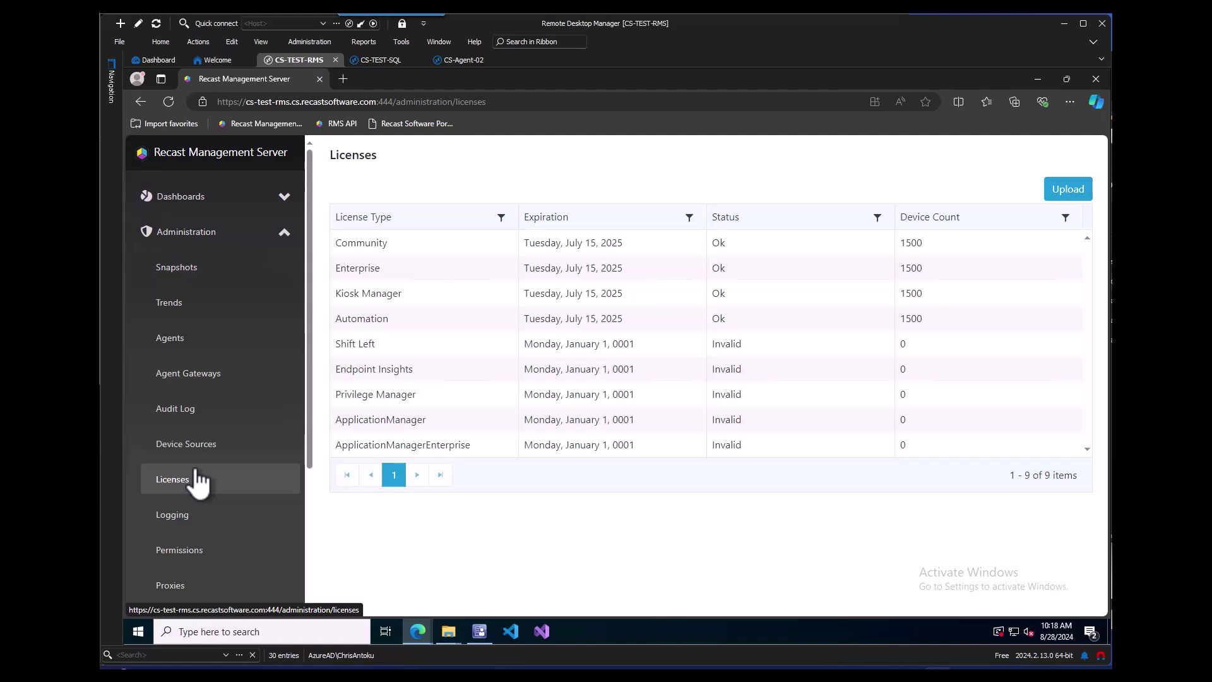
{"action": "left_click", "coordinate": [187, 591]}
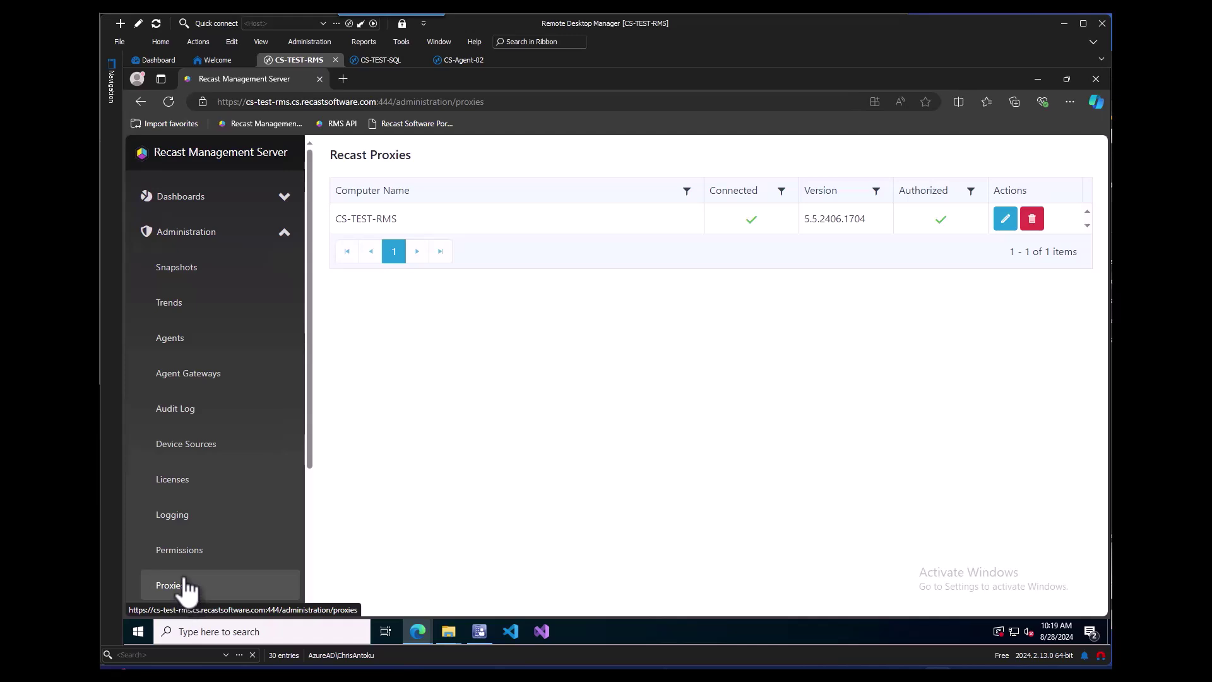
Step: On the Permissions page, search for the domain user by name and add them to Recast Users
{"action": "left_click", "coordinate": [190, 557]}
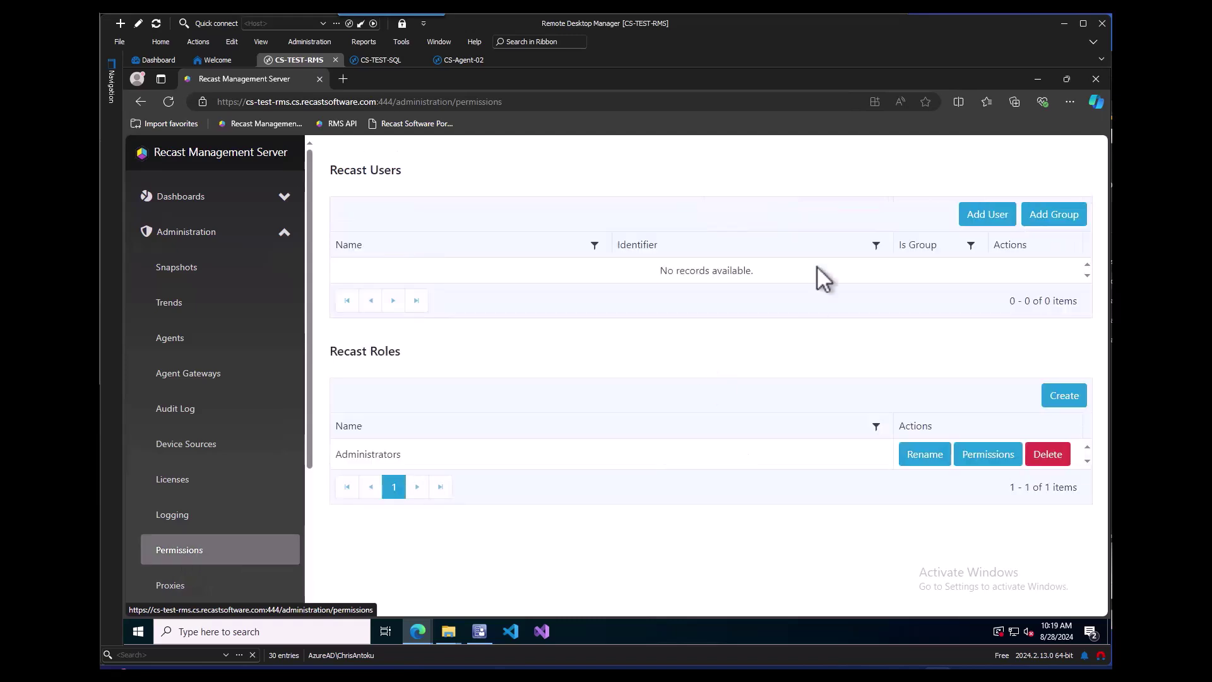
{"action": "left_click", "coordinate": [1010, 214]}
{"action": "left_click", "coordinate": [598, 378]}
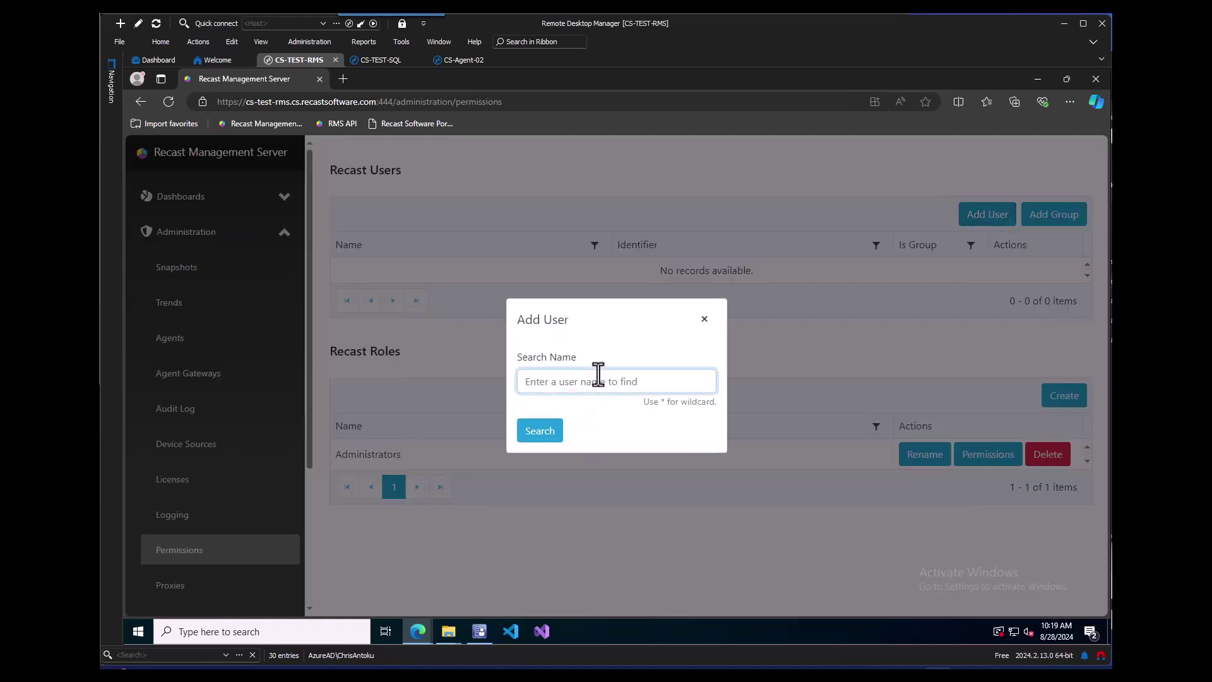
{"action": "type", "text": "chrisa"}
{"action": "left_click", "coordinate": [550, 431]}
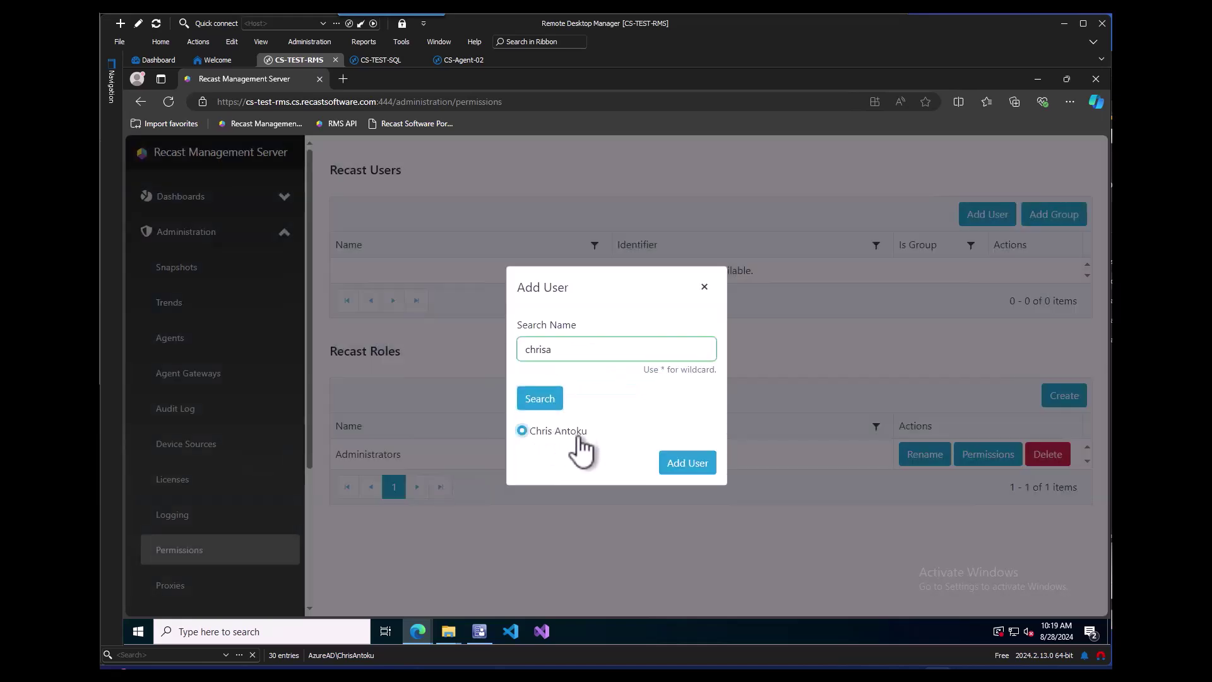
{"action": "left_click", "coordinate": [671, 464]}
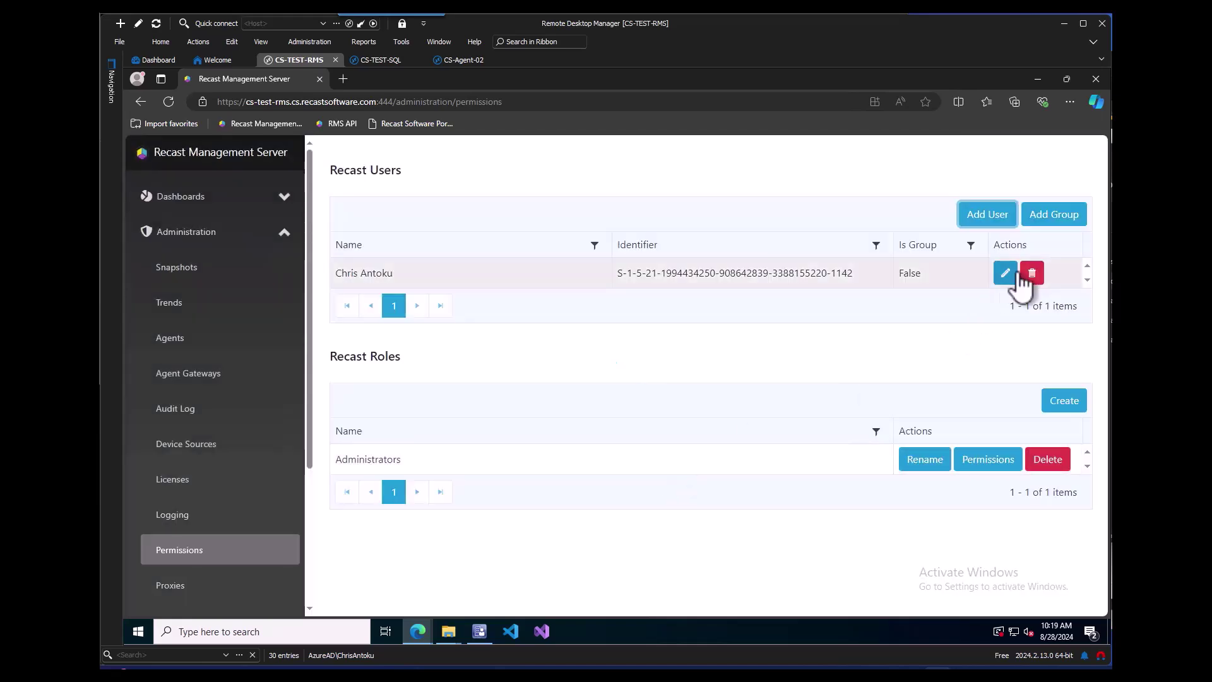
Step: Assign the new user the Administrators role and save
{"action": "left_click", "coordinate": [1017, 274]}
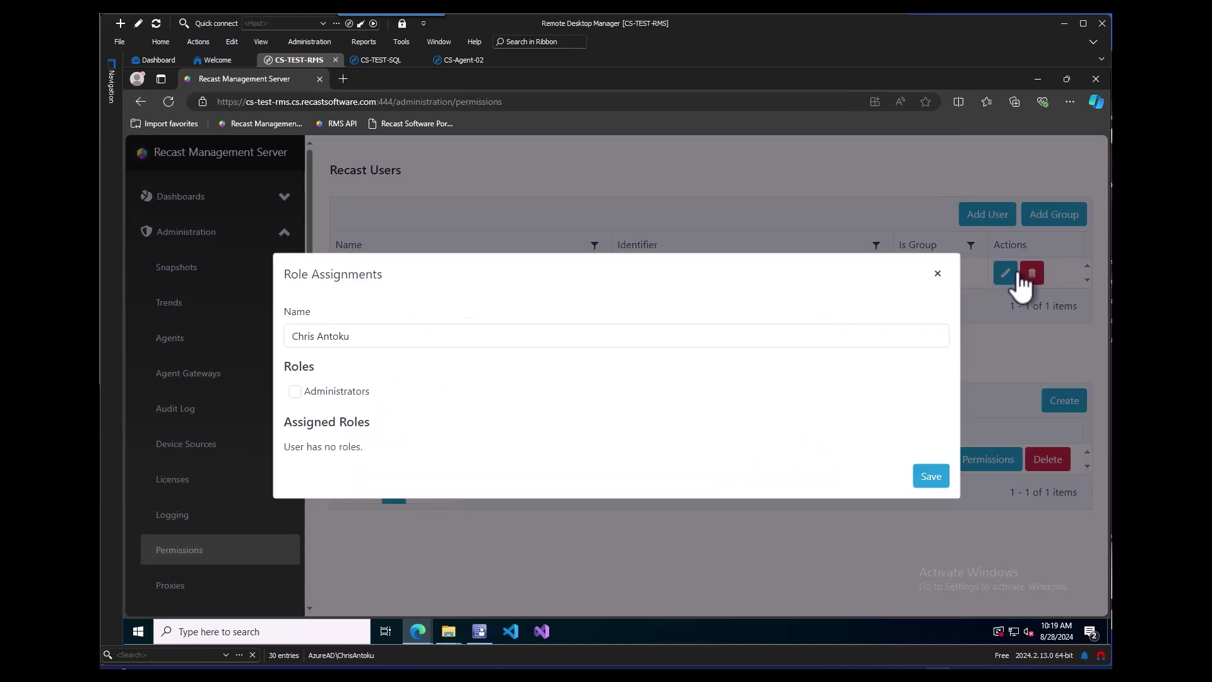
{"action": "left_click", "coordinate": [295, 391]}
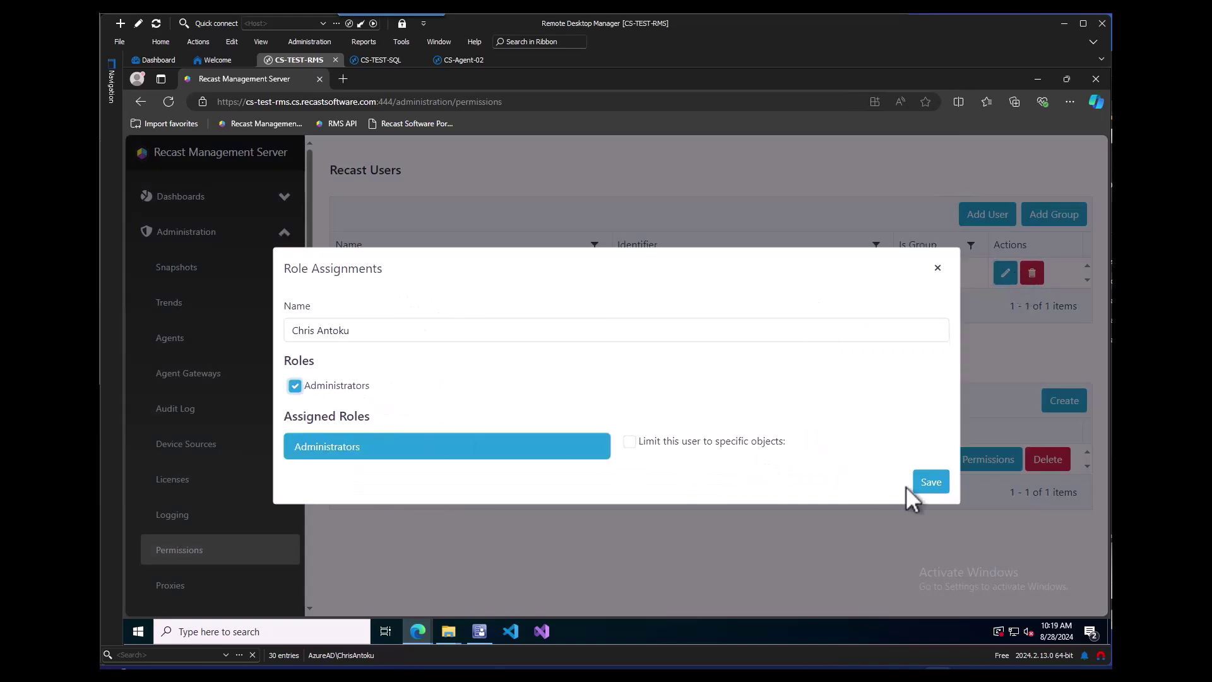
{"action": "left_click", "coordinate": [925, 483]}
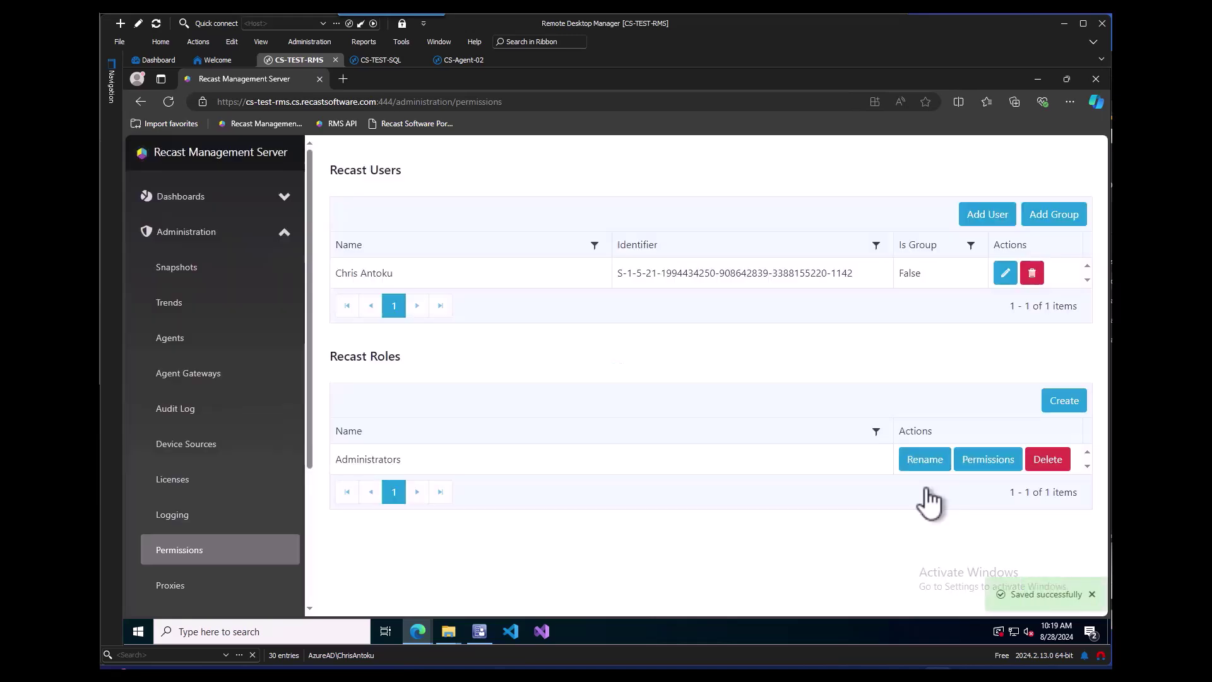
Step: Open a new InPrivate Edge window and load the Recast Management bookmark
{"action": "left_click", "coordinate": [1069, 102]}
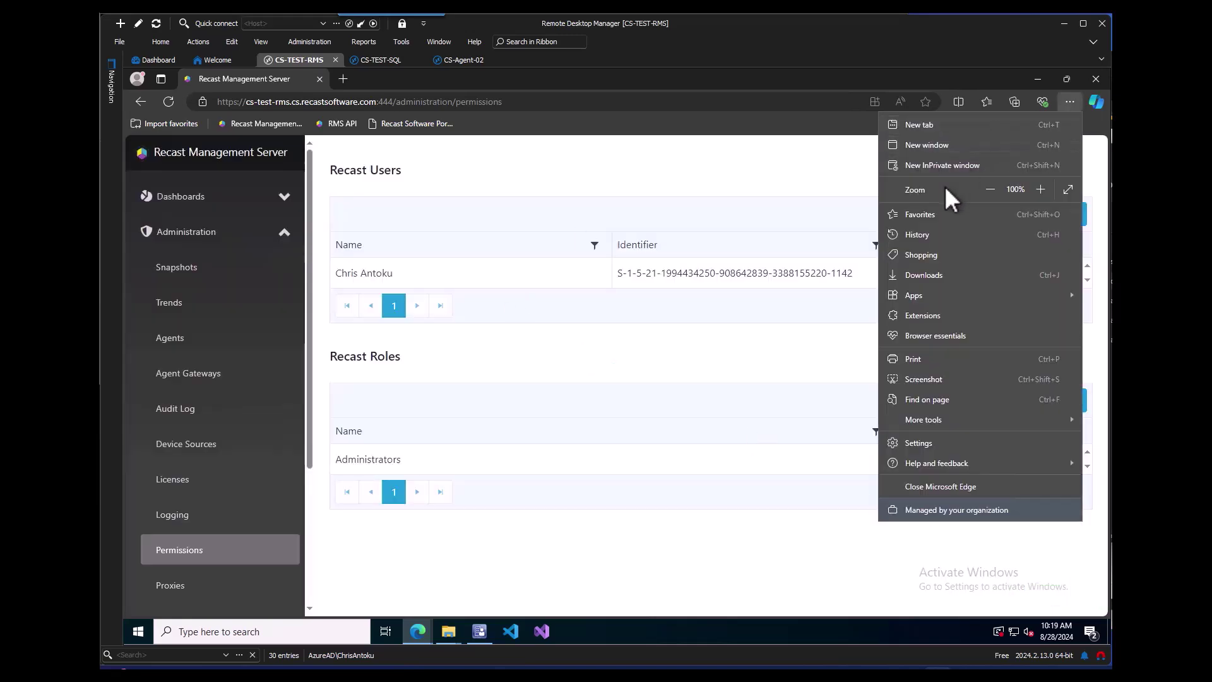
{"action": "left_click", "coordinate": [903, 165]}
{"action": "left_click", "coordinate": [275, 125]}
Step: Sign in to the portal with the user's credentials and expand Administration
{"action": "left_click", "coordinate": [560, 338]}
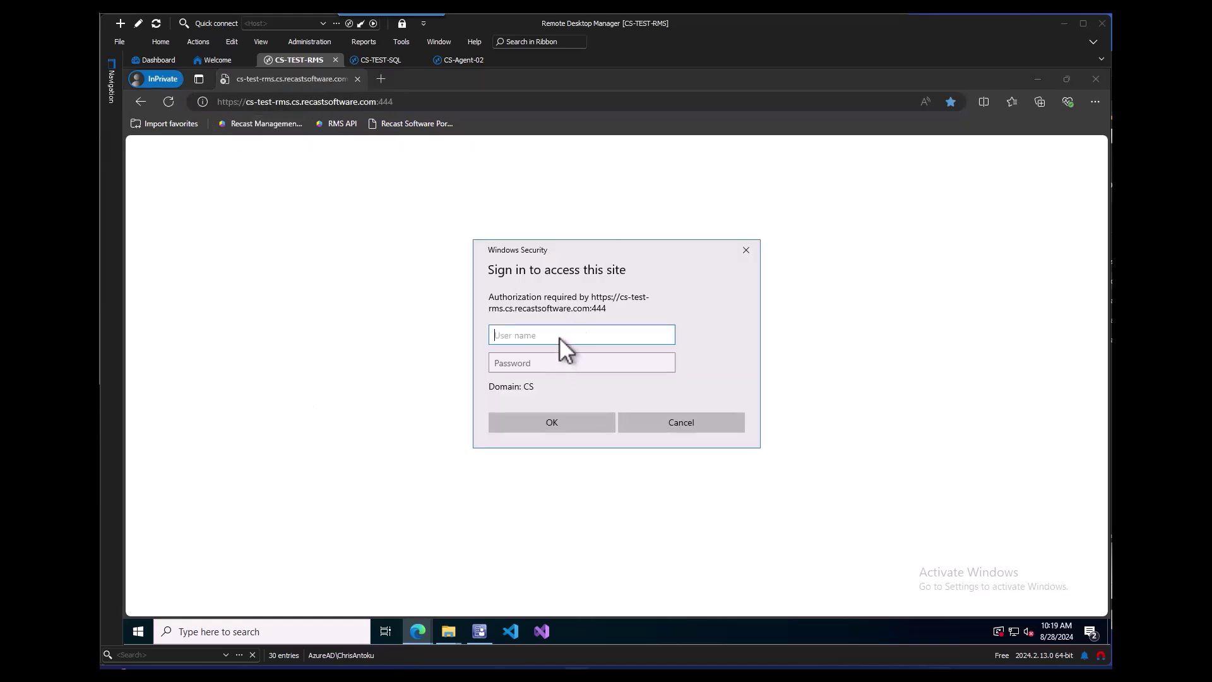
{"action": "type", "text": "chris"}
{"action": "left_click", "coordinate": [578, 364]}
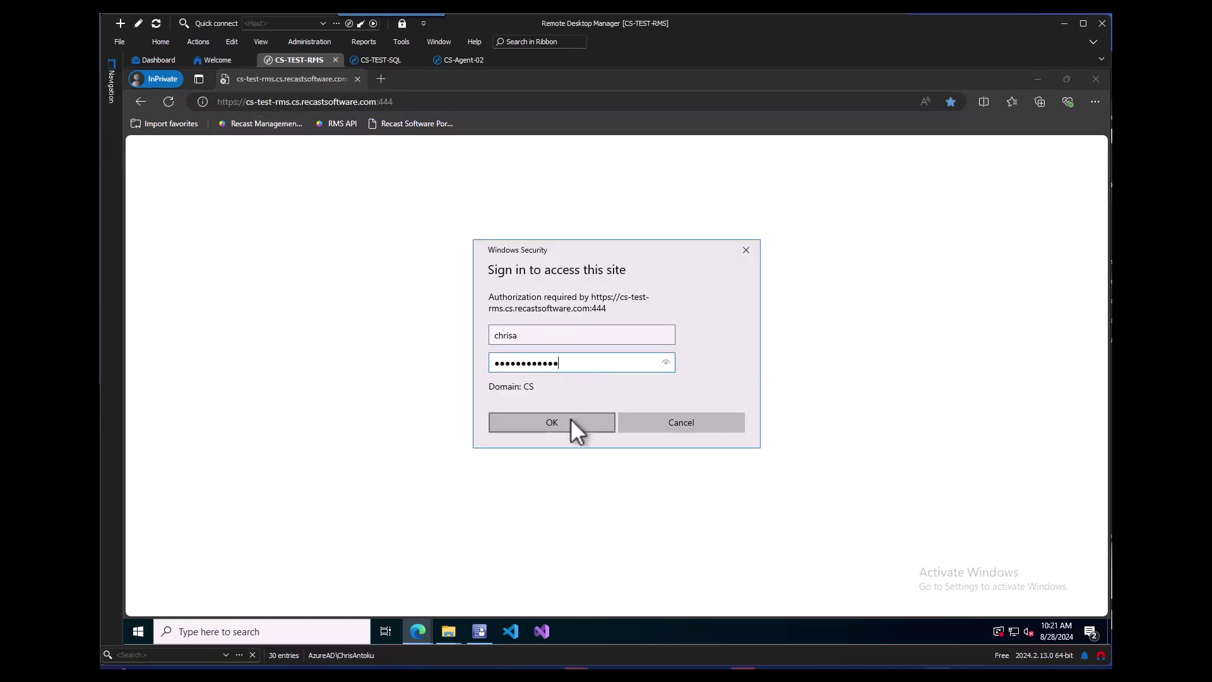
{"action": "left_click", "coordinate": [570, 418]}
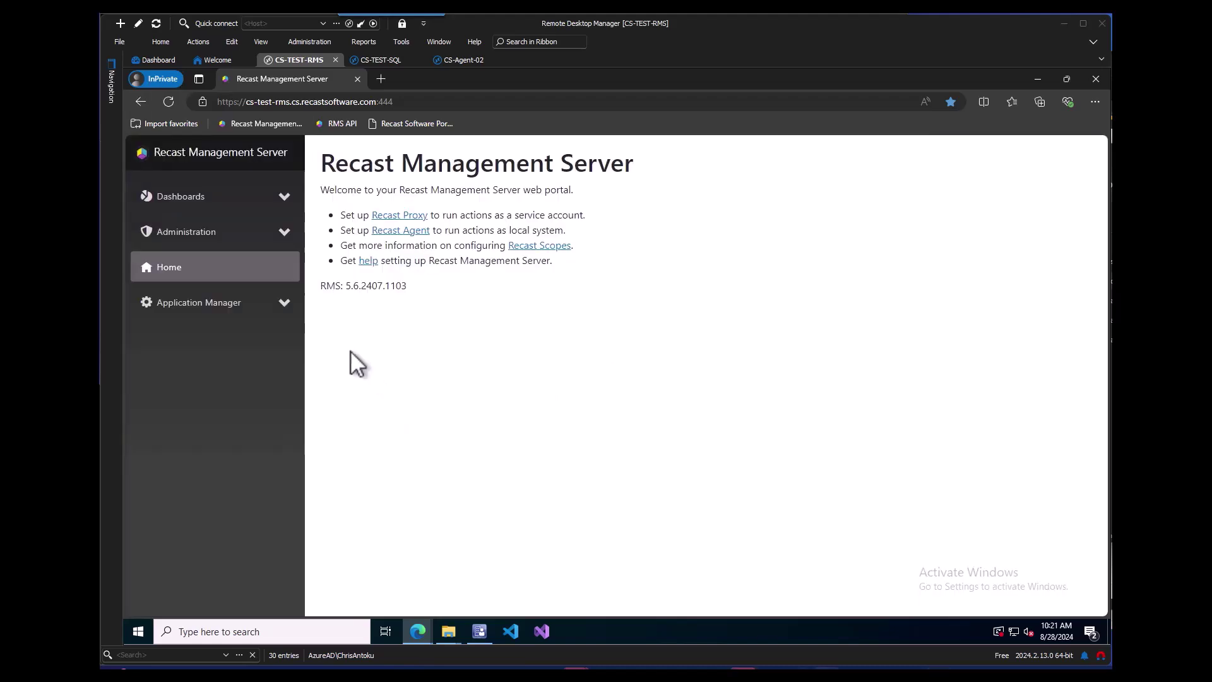
{"action": "left_click", "coordinate": [254, 232]}
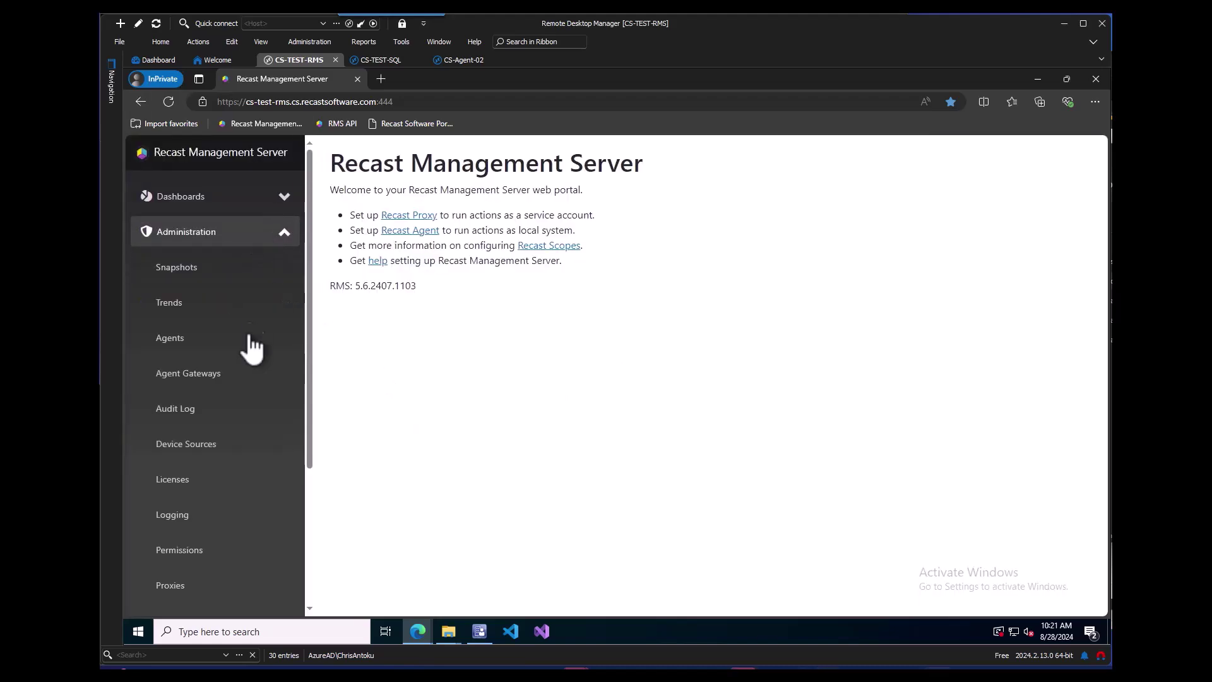
{"action": "scroll", "coordinate": [246, 353], "scroll_direction": "down", "scroll_amount": 2}
Step: Start a MEMCM connection: provider/database server cs-mecm-3.cs.recastsoftware.com, site cs3, database cm_cs3
{"action": "left_click", "coordinate": [221, 565]}
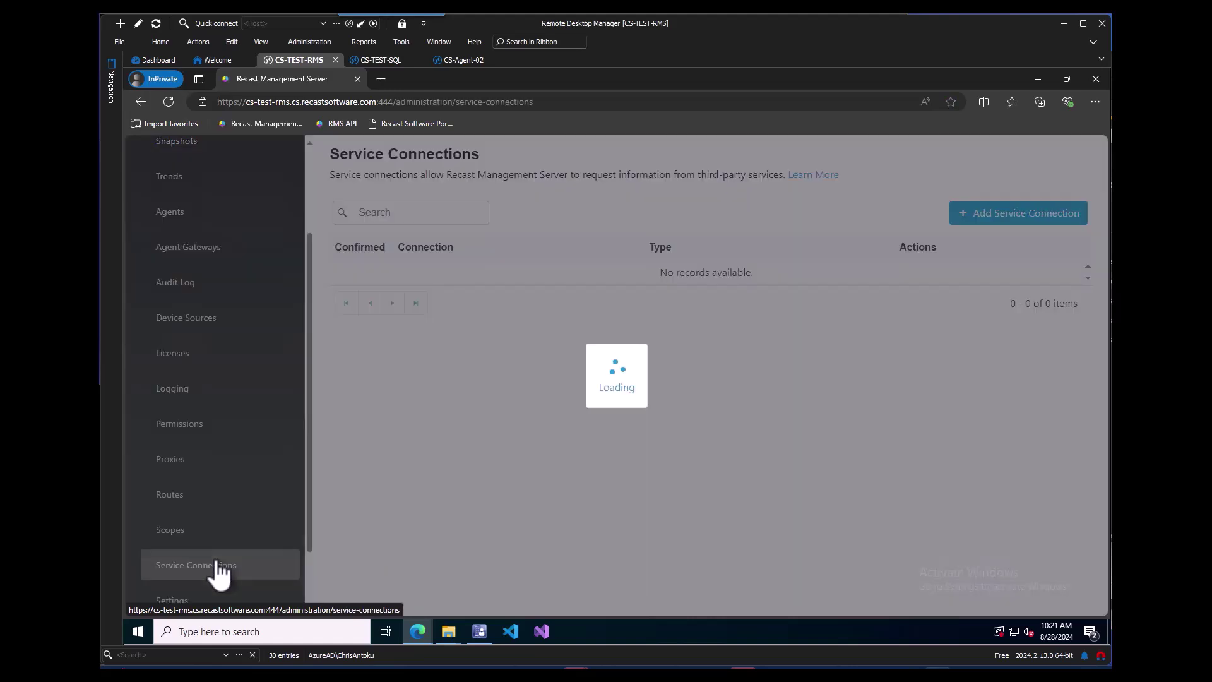
{"action": "left_click", "coordinate": [1021, 216]}
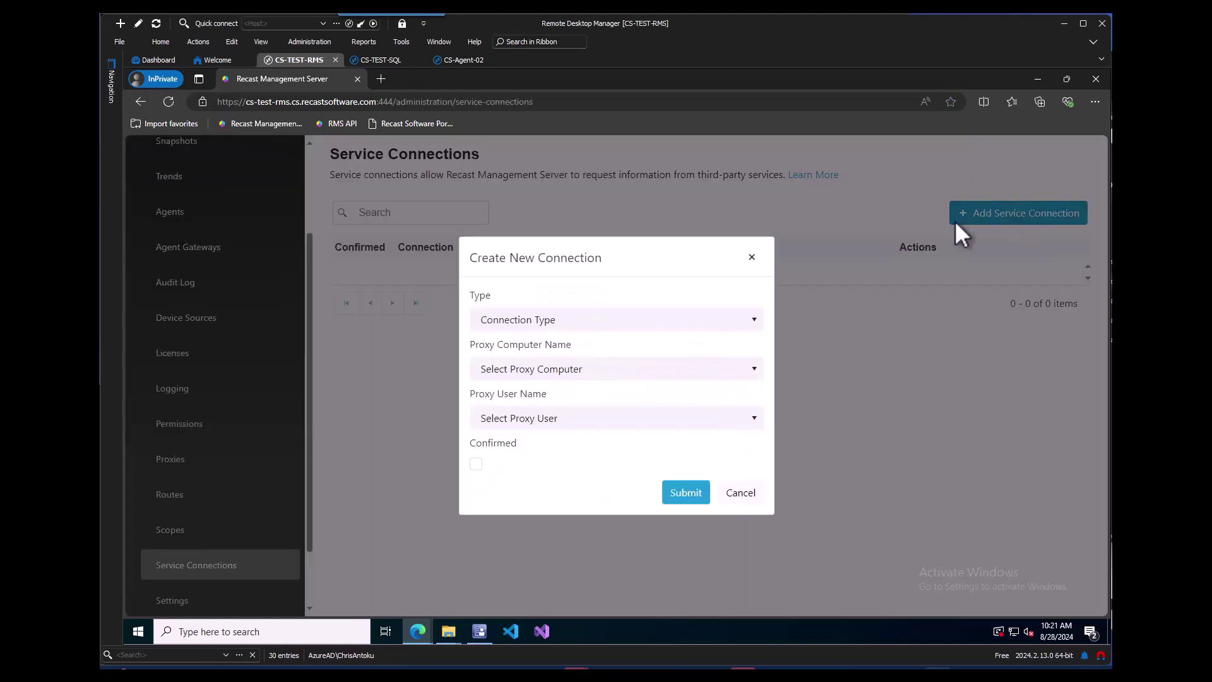
{"action": "left_click", "coordinate": [501, 321]}
{"action": "left_click", "coordinate": [508, 383]}
{"action": "left_click", "coordinate": [547, 271]}
{"action": "type", "text": "cs"}
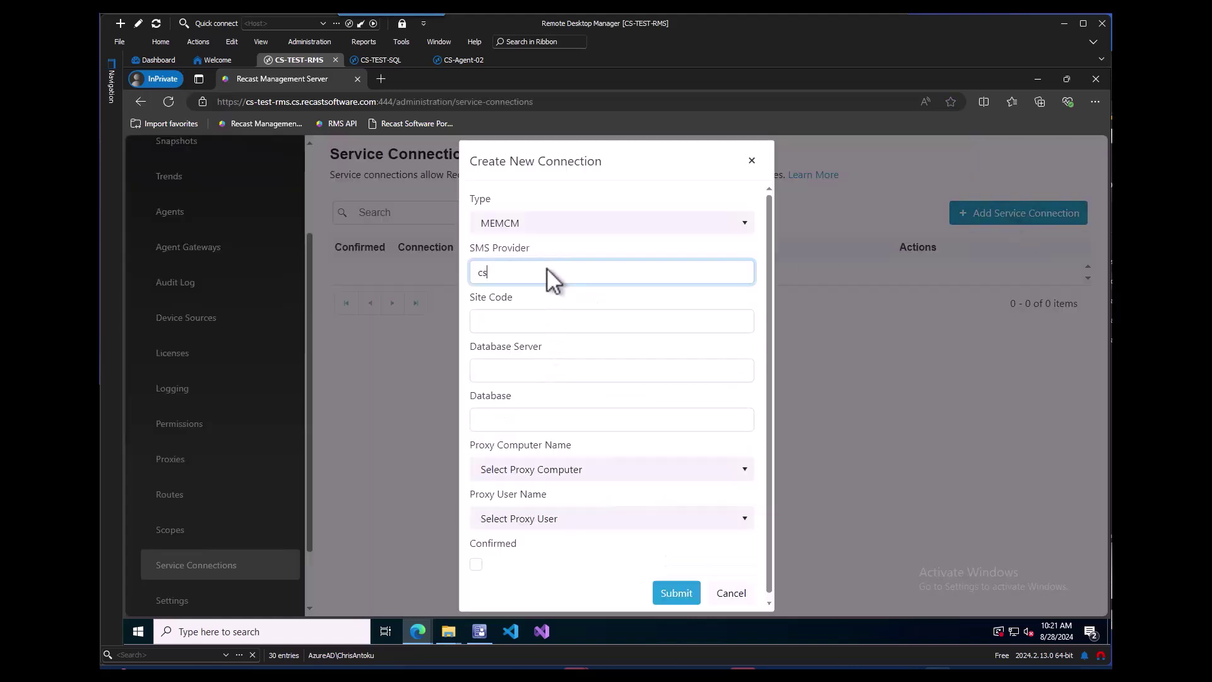
{"action": "type", "text": "-mecm-3.cs.recastsoftware.com"}
{"action": "key", "text": "Tab"}
{"action": "type", "text": "cs3"}
{"action": "key", "text": "Tab"}
{"action": "type", "text": "cs-mecm-"}
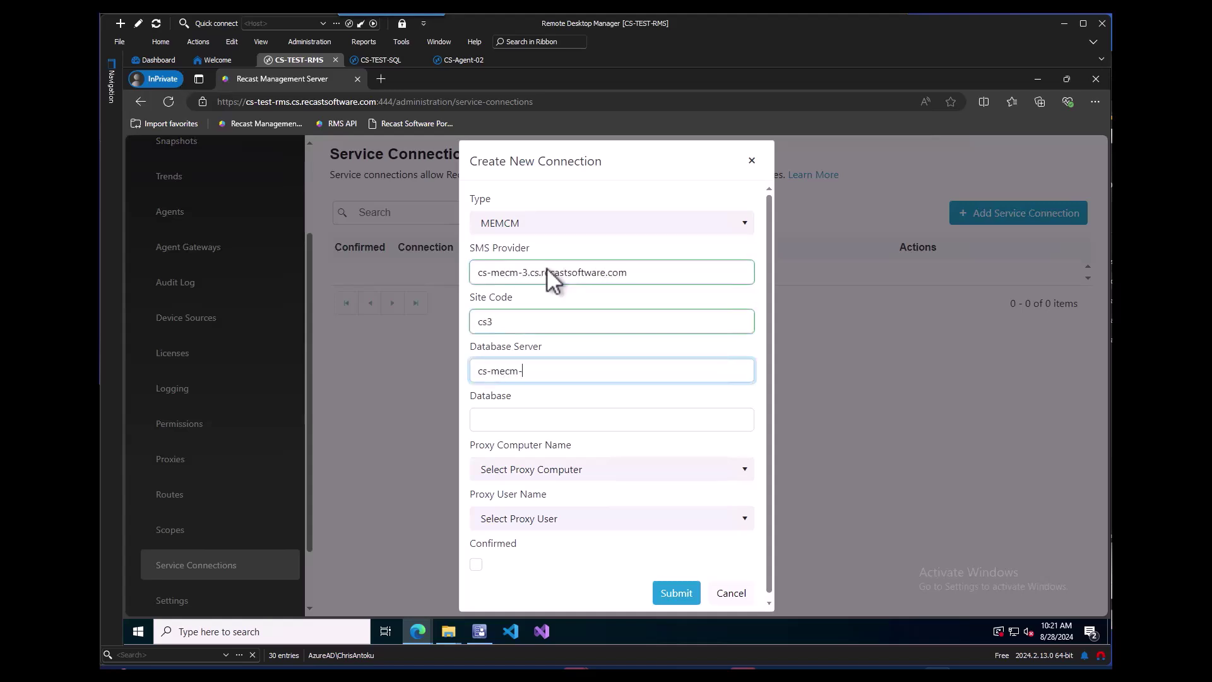
{"action": "type", "text": "3.cs.recastsoftware.com"}
{"action": "key", "text": "Tab"}
{"action": "type", "text": "cm_cs3"}
Step: Give the MEMCM connection proxy CS-TEST-RMS, mark it confirmed, submit and test it
{"action": "left_click", "coordinate": [550, 469]}
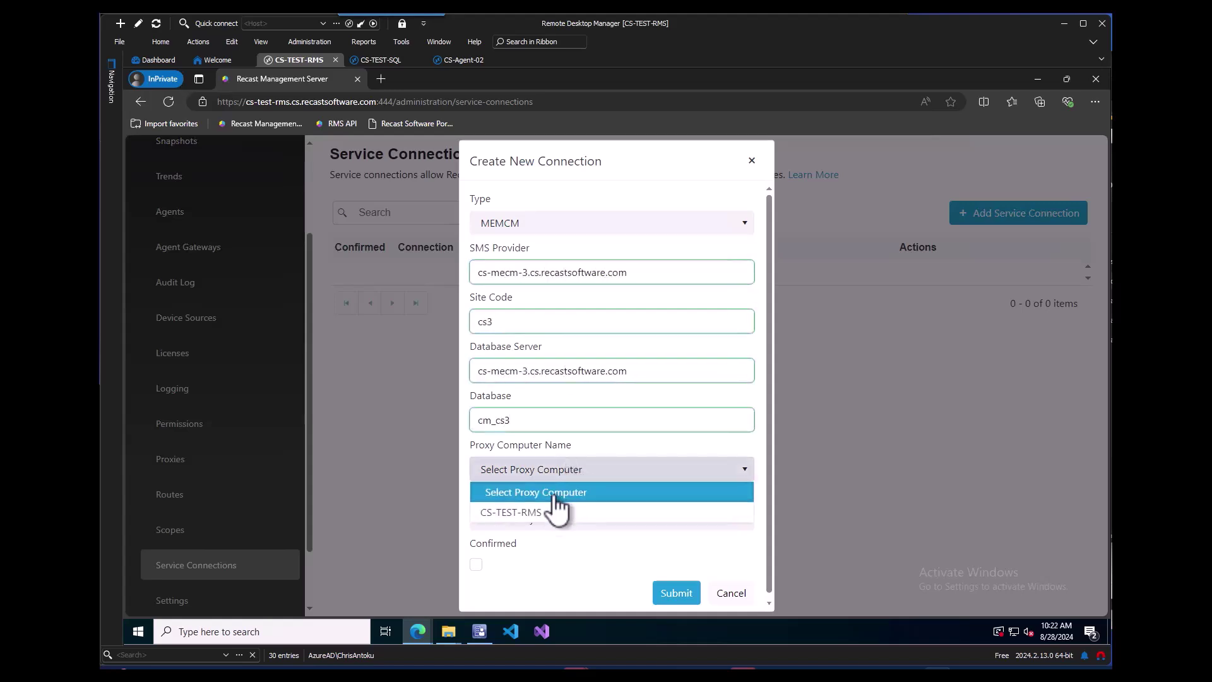
{"action": "left_click", "coordinate": [554, 512]}
{"action": "left_click", "coordinate": [476, 564]}
{"action": "left_click", "coordinate": [676, 593]}
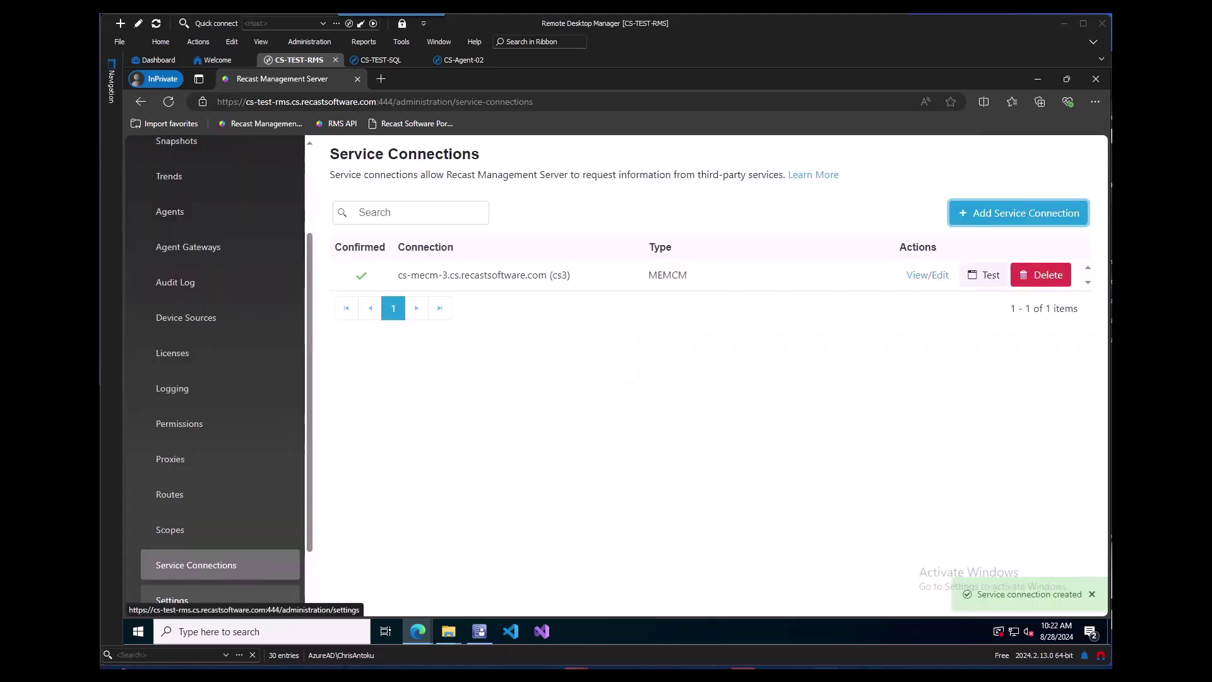
{"action": "left_click", "coordinate": [986, 283]}
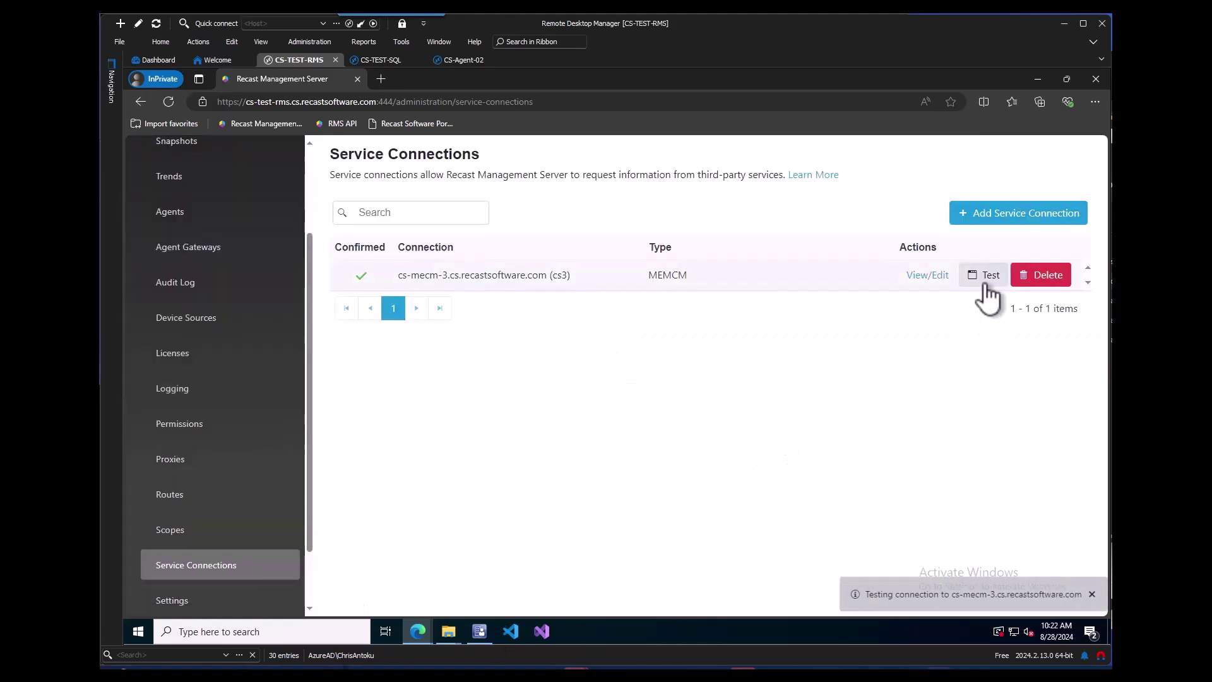
Step: Add a confirmed ActiveDirectory connection for cs.recastsoftware.com via CS-TEST-RMS and test it
{"action": "left_click", "coordinate": [1020, 220]}
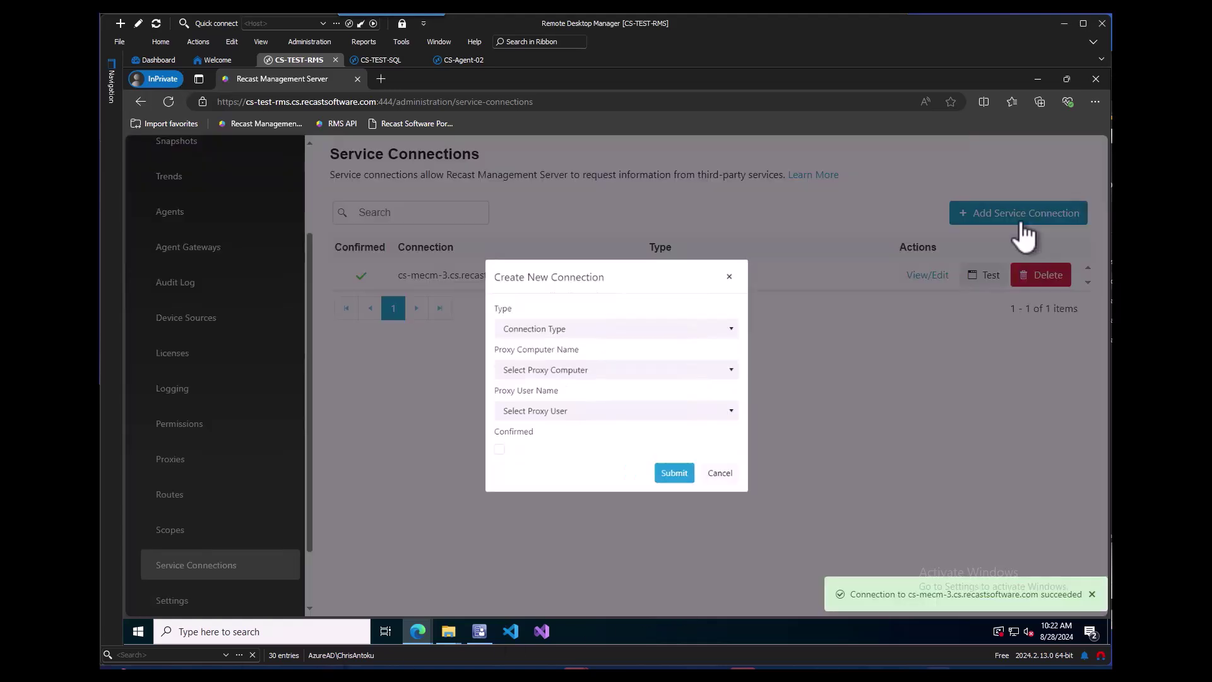
{"action": "left_click", "coordinate": [622, 320]}
{"action": "left_click", "coordinate": [538, 360]}
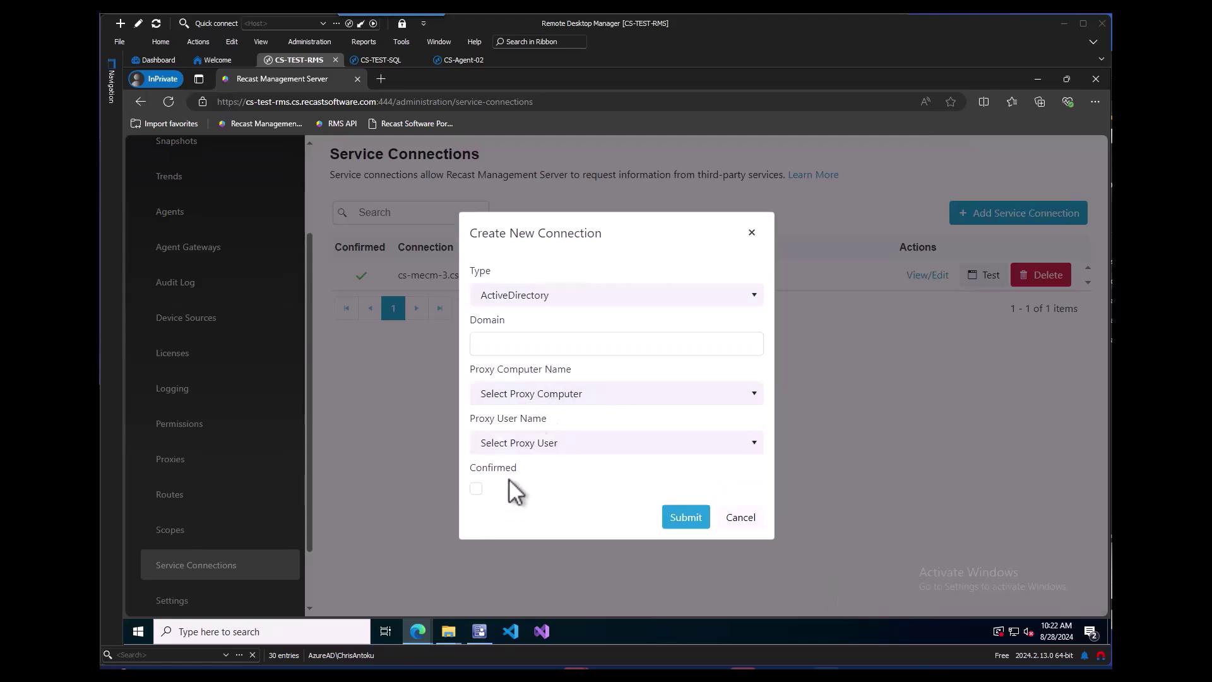
{"action": "left_click", "coordinate": [573, 340]}
{"action": "type", "text": "cs.recastsof"}
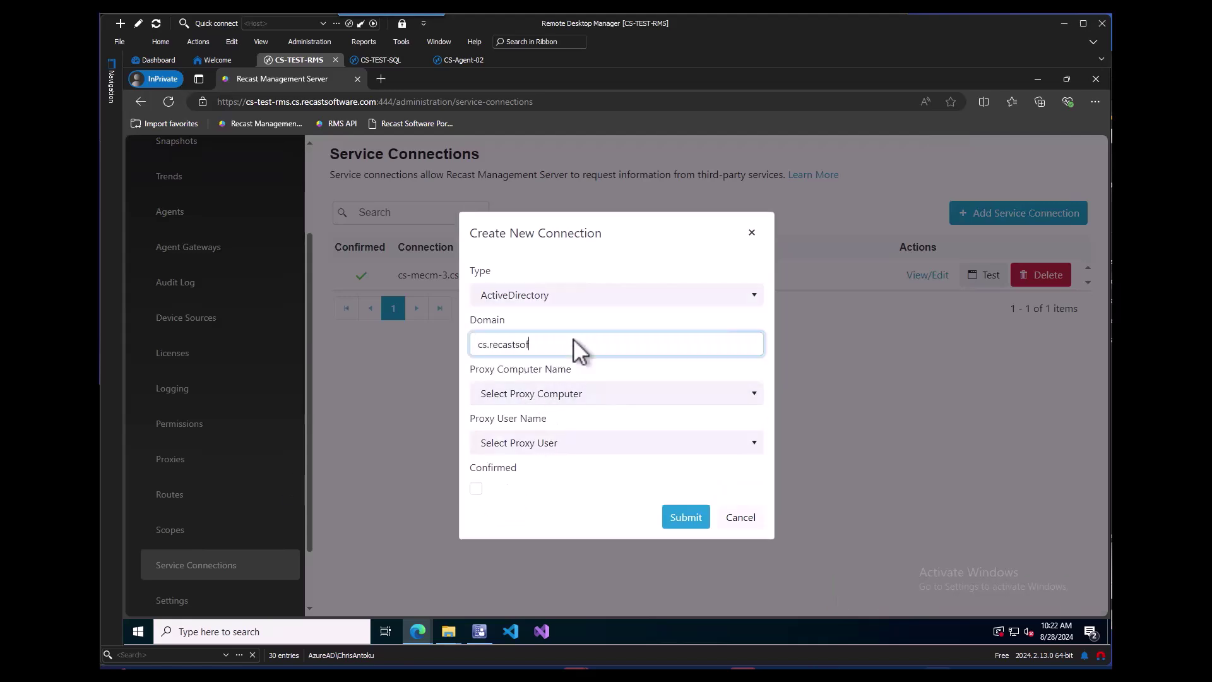
{"action": "type", "text": "tware.com"}
{"action": "left_click", "coordinate": [562, 396]}
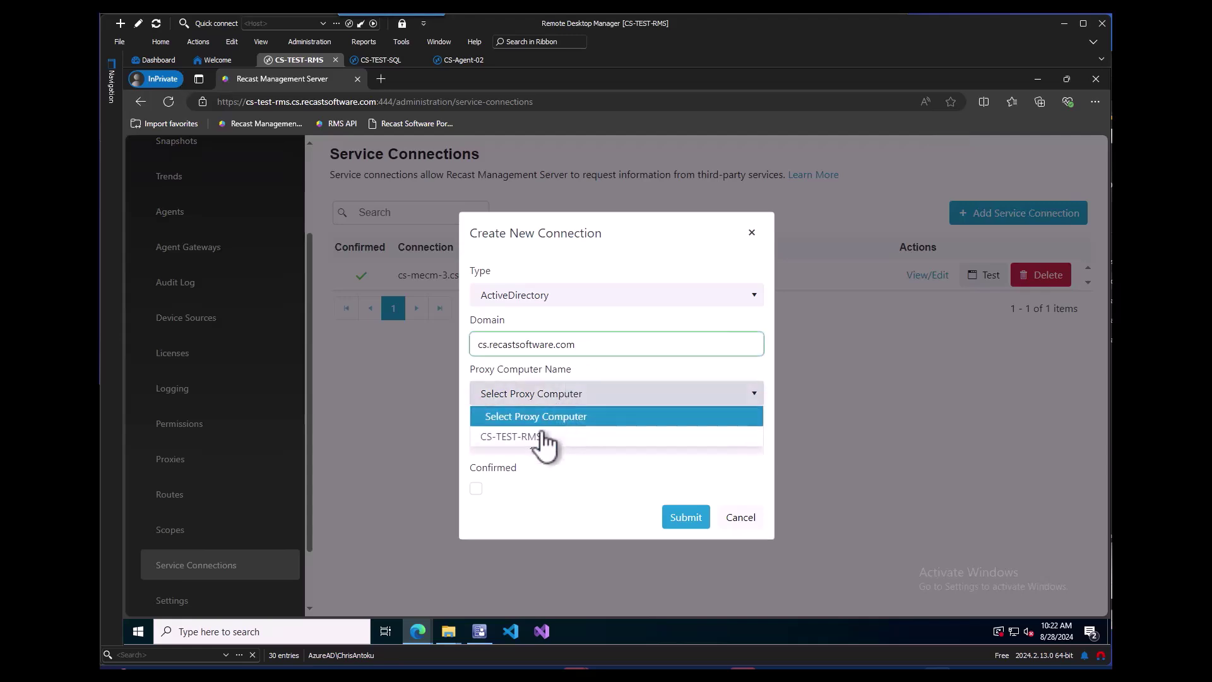
{"action": "left_click", "coordinate": [543, 440]}
{"action": "left_click", "coordinate": [474, 488]}
{"action": "left_click", "coordinate": [664, 515]}
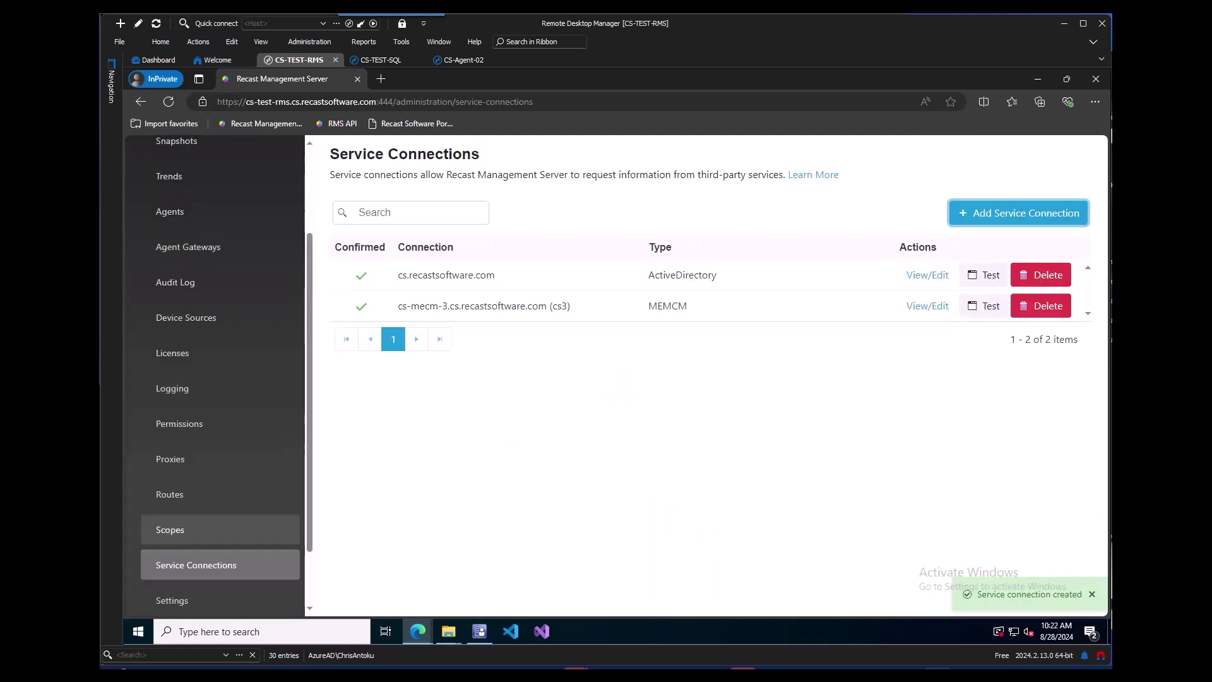
{"action": "left_click", "coordinate": [984, 275]}
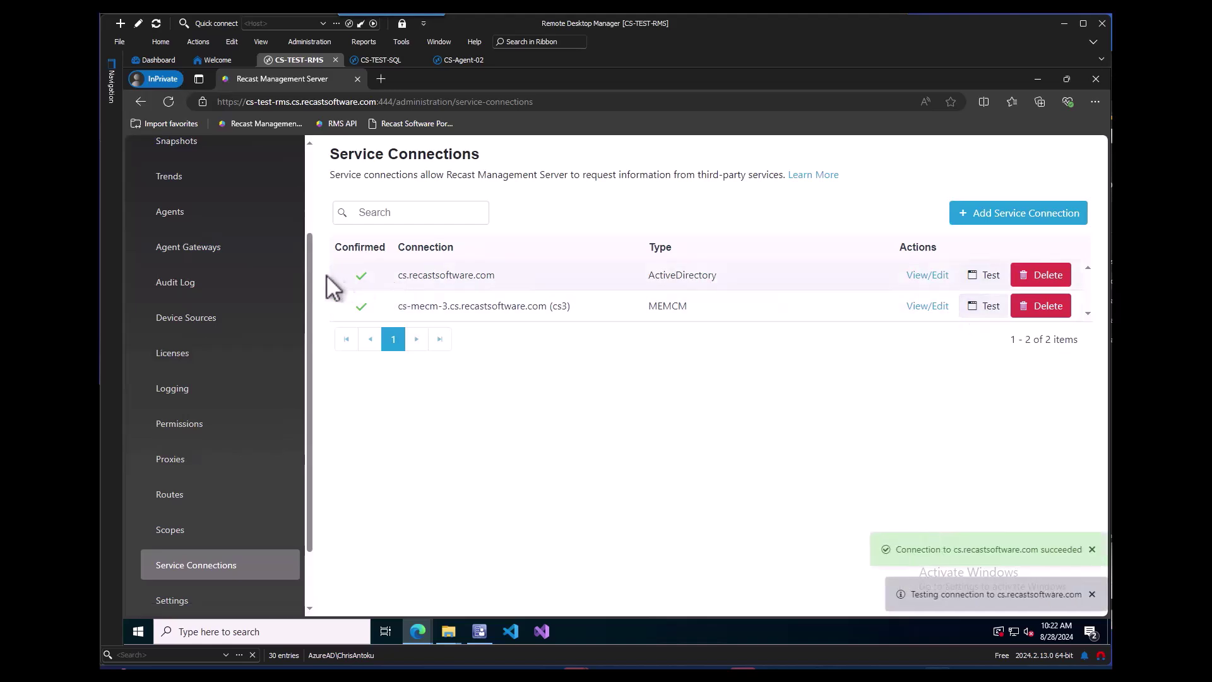
{"action": "left_click_drag", "start_coordinate": [308, 271], "coordinate": [312, 156]}
Step: In Application Manager Setup, use the saved \\CS-MECM-3\Application Manager Content path
{"action": "left_click", "coordinate": [222, 232]}
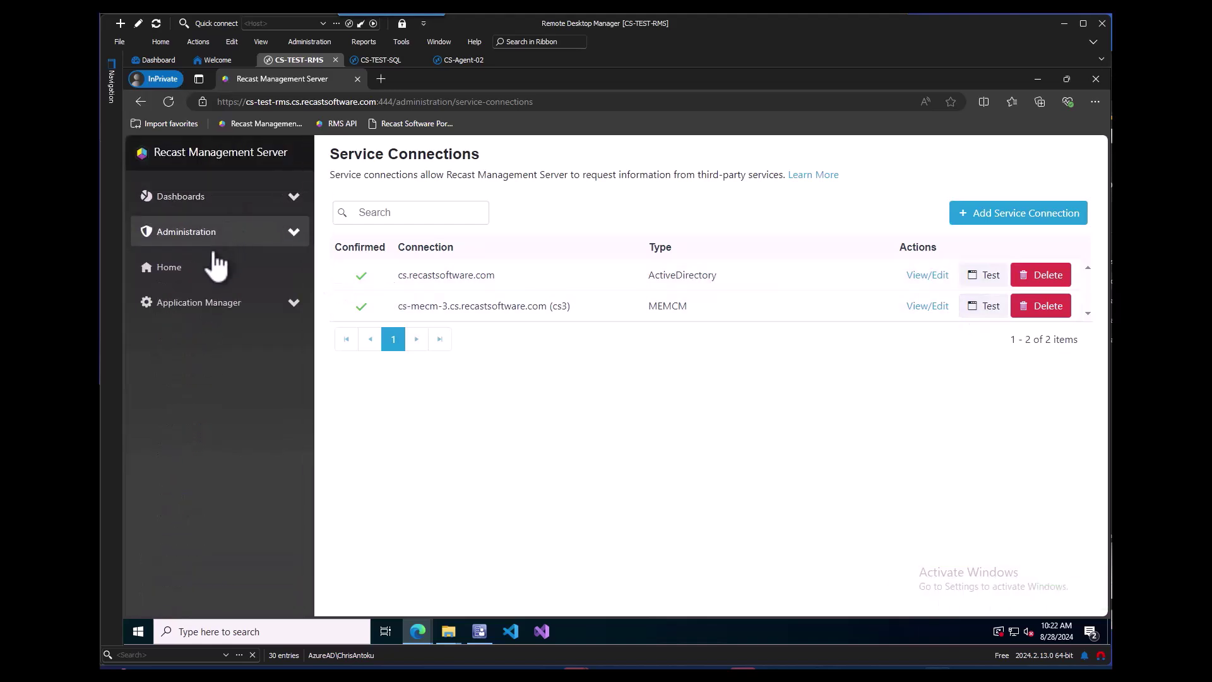
{"action": "left_click", "coordinate": [200, 304]}
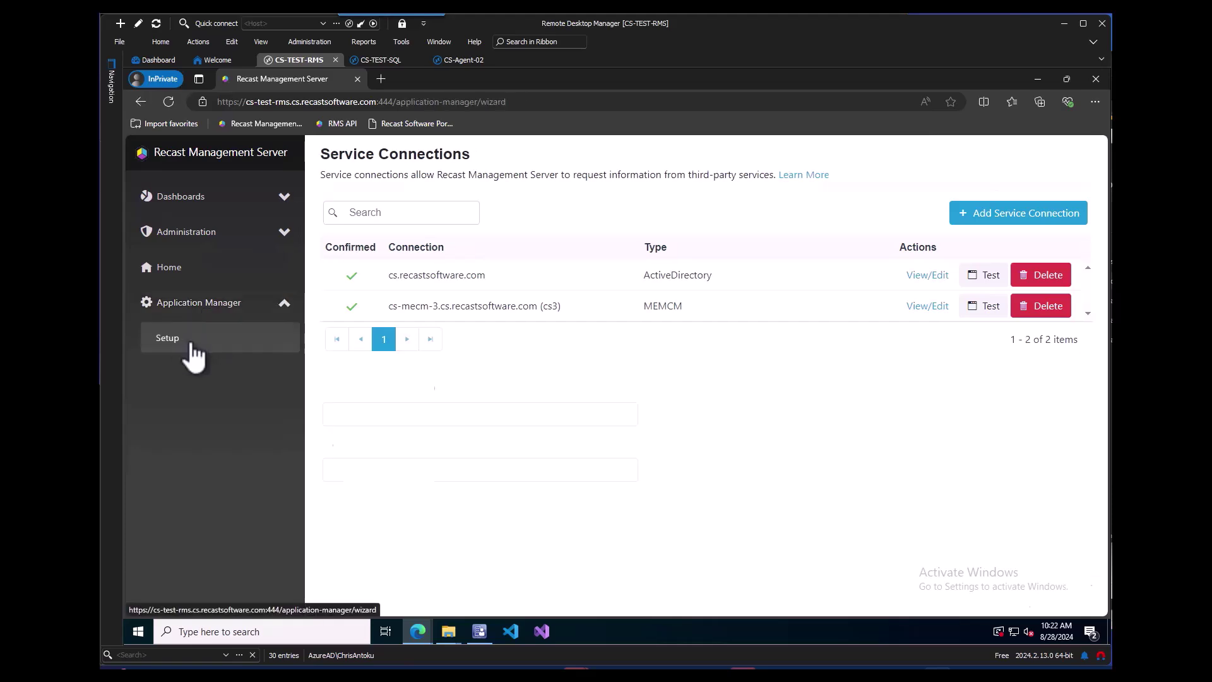
{"action": "left_click", "coordinate": [192, 344]}
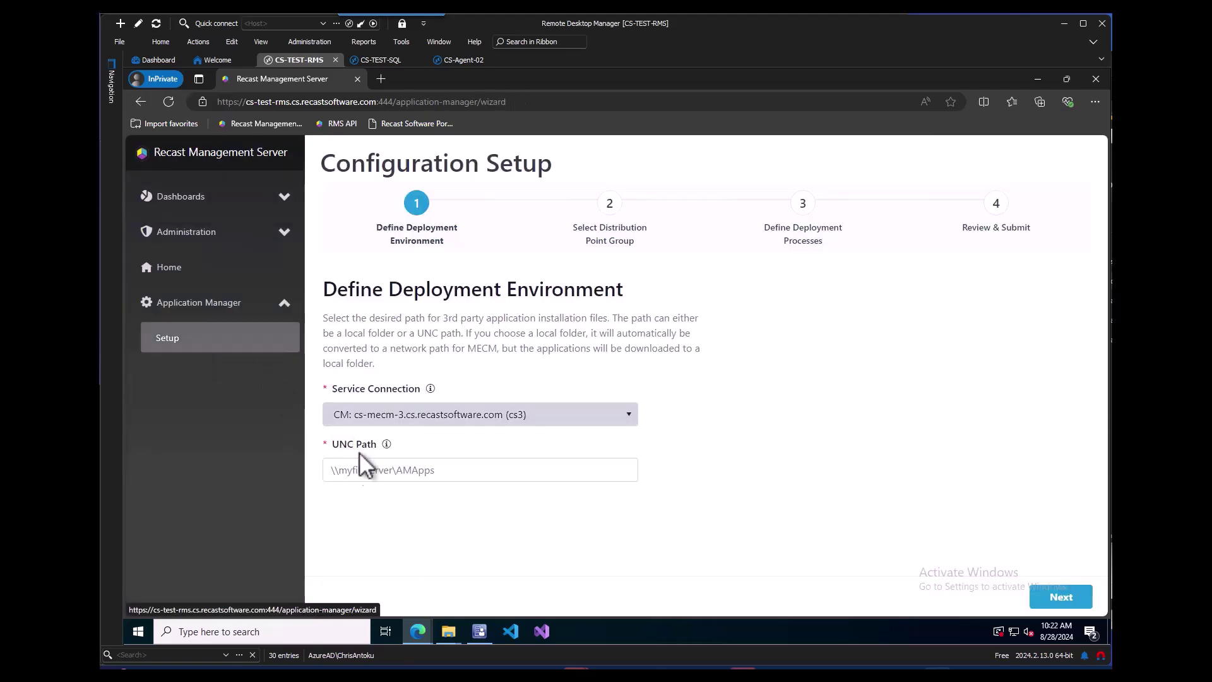
{"action": "left_click", "coordinate": [368, 471]}
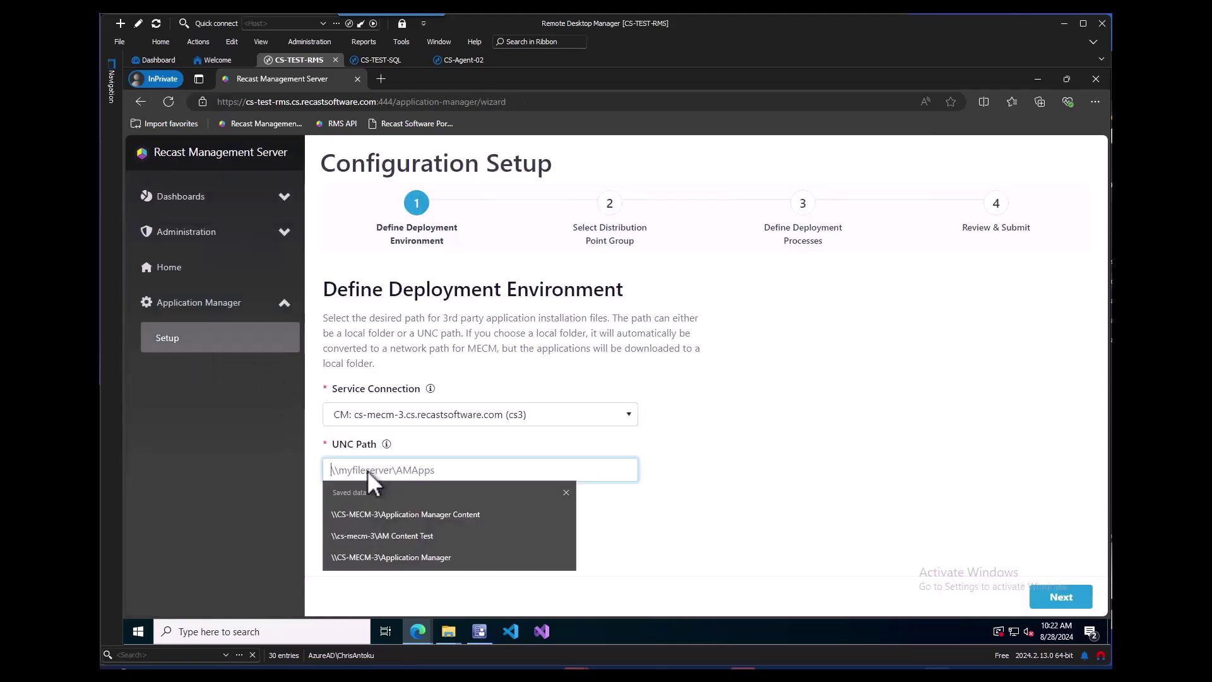
{"action": "left_click", "coordinate": [396, 513]}
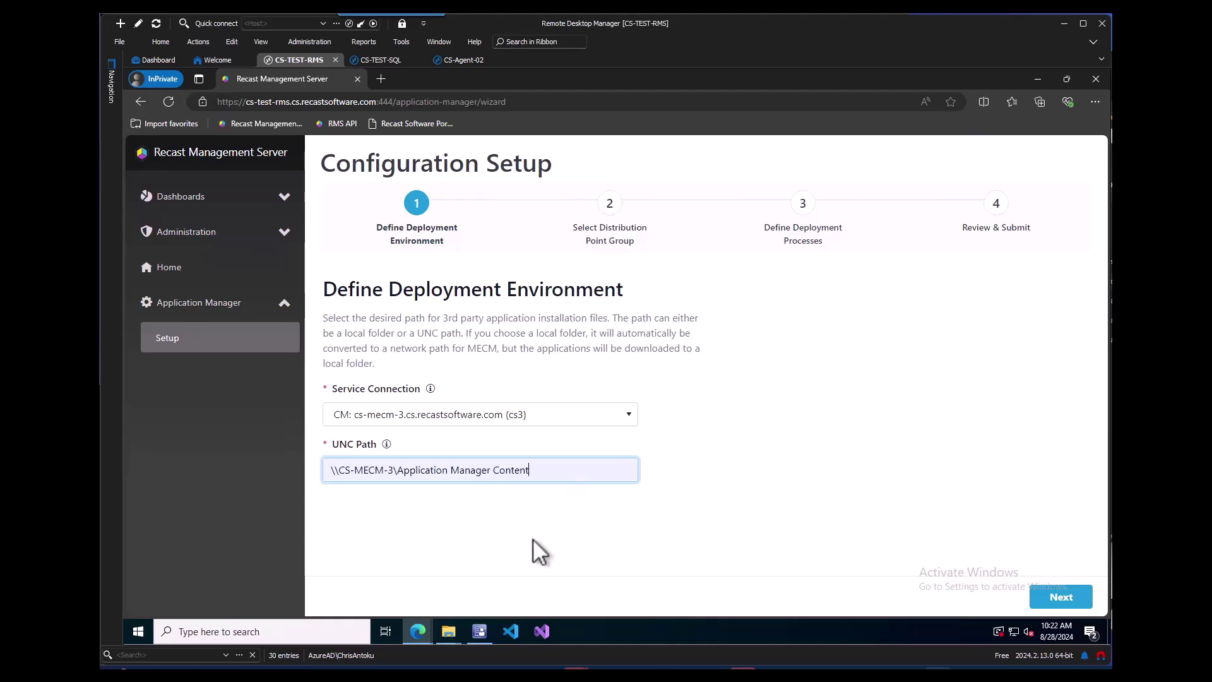
{"action": "left_click", "coordinate": [1051, 605]}
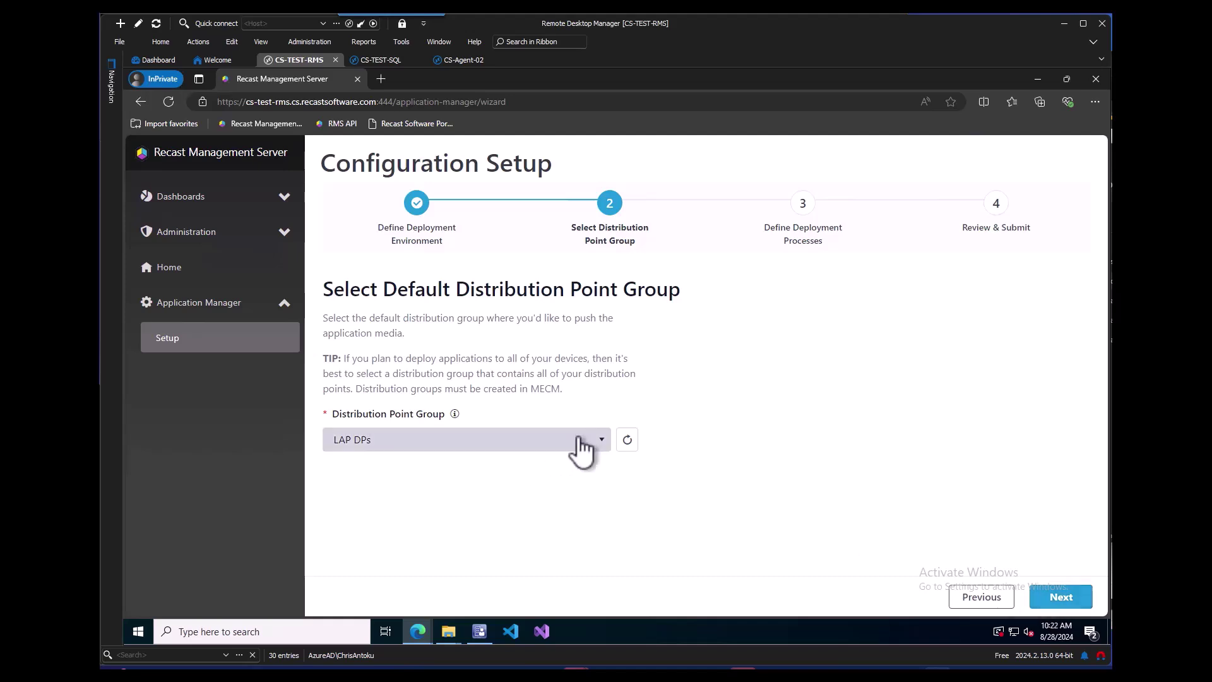
Step: Keep LAP DPs as the distribution point group and advance to Review & Submit
{"action": "left_click", "coordinate": [587, 439]}
{"action": "left_click", "coordinate": [597, 439]}
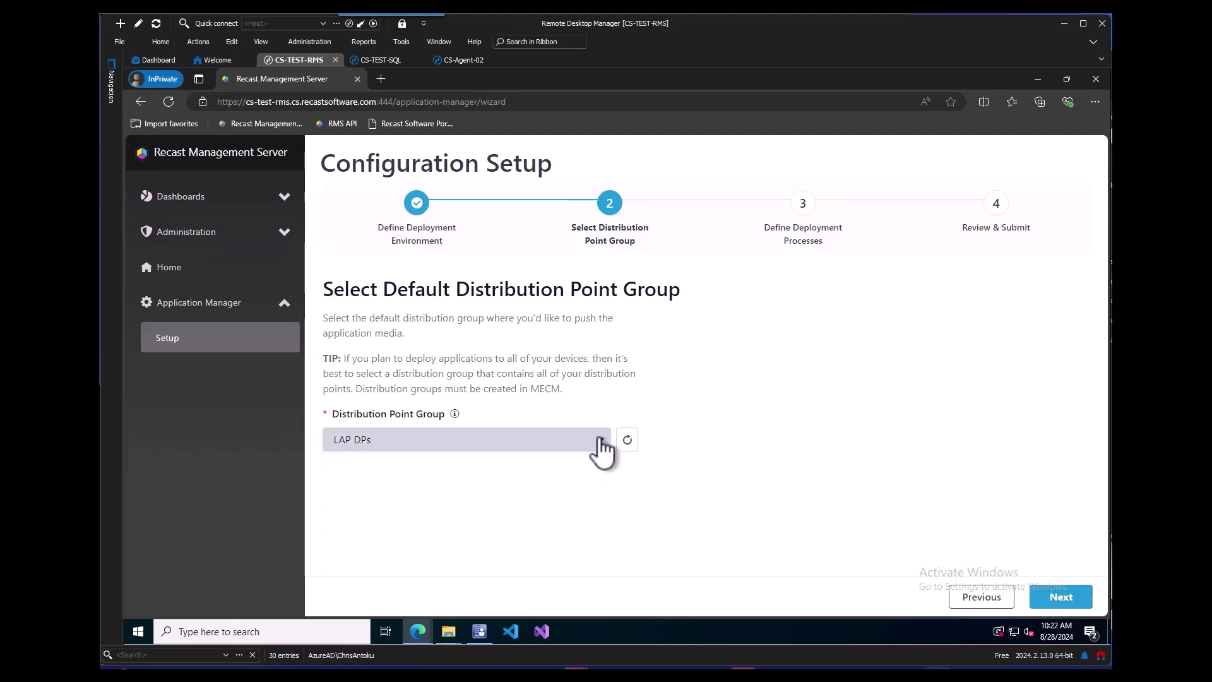
{"action": "left_click", "coordinate": [1053, 598]}
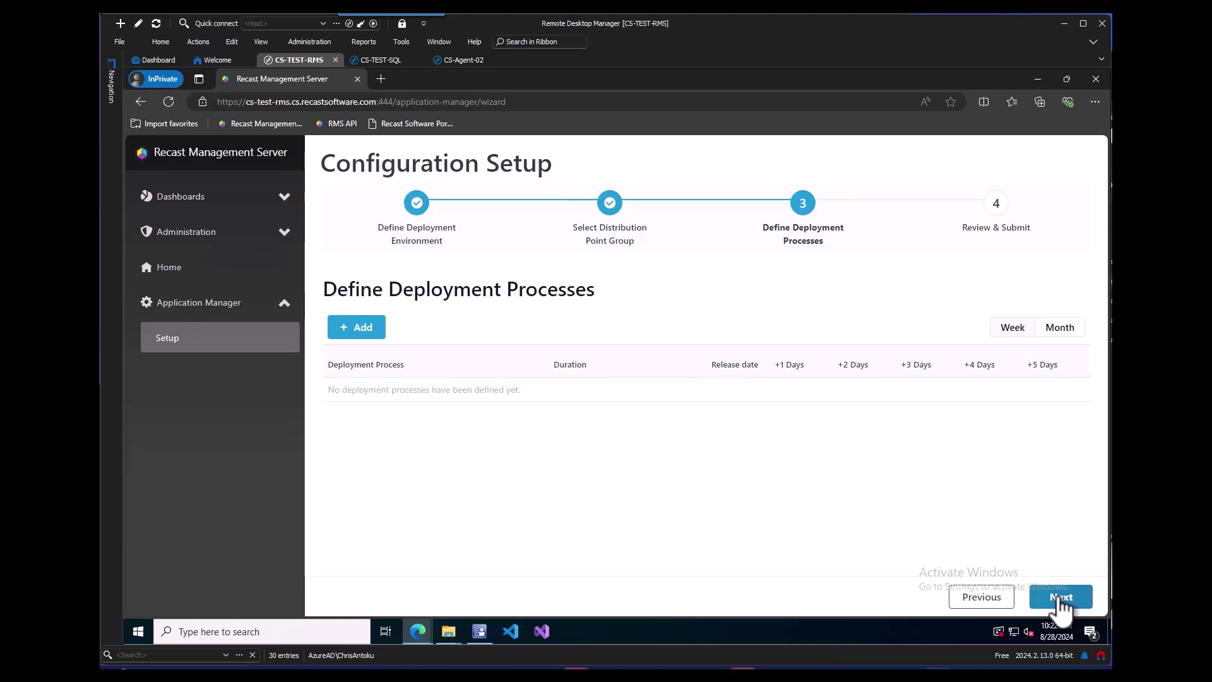
{"action": "left_click", "coordinate": [1060, 597]}
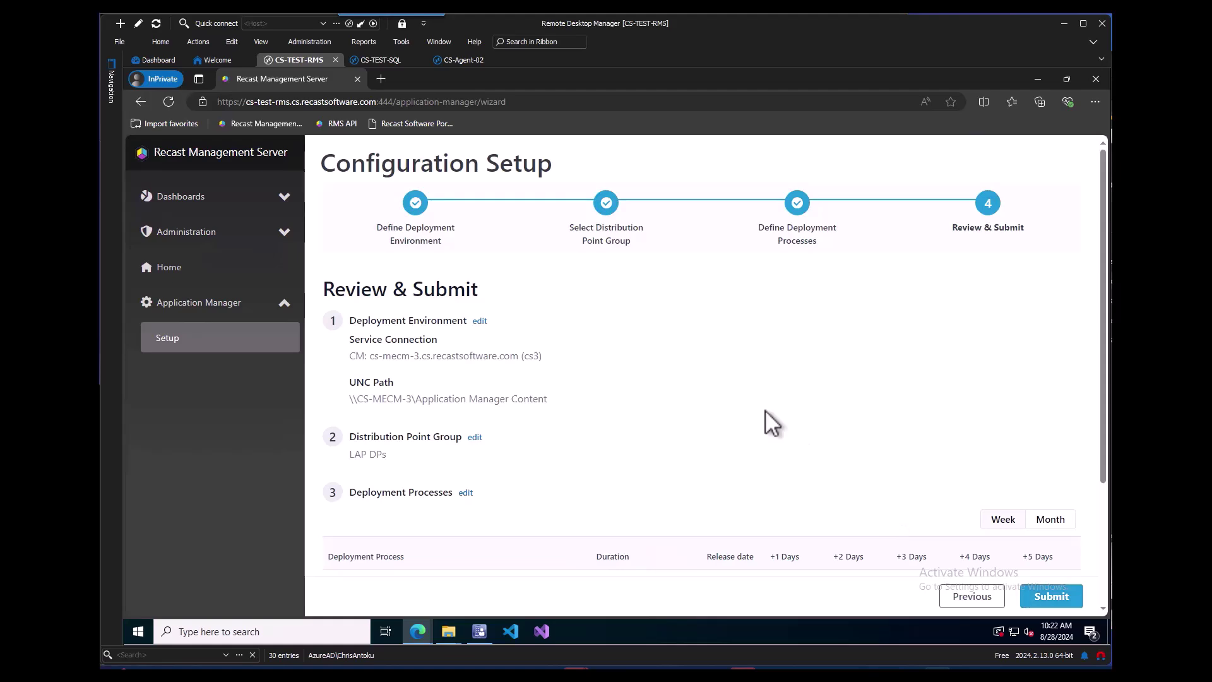
Step: Choose 'No, I'll manually start the process', submit the setup and dismiss the Congratulations dialog
{"action": "scroll", "coordinate": [765, 411], "scroll_direction": "down", "scroll_amount": 3}
{"action": "left_click", "coordinate": [369, 537]}
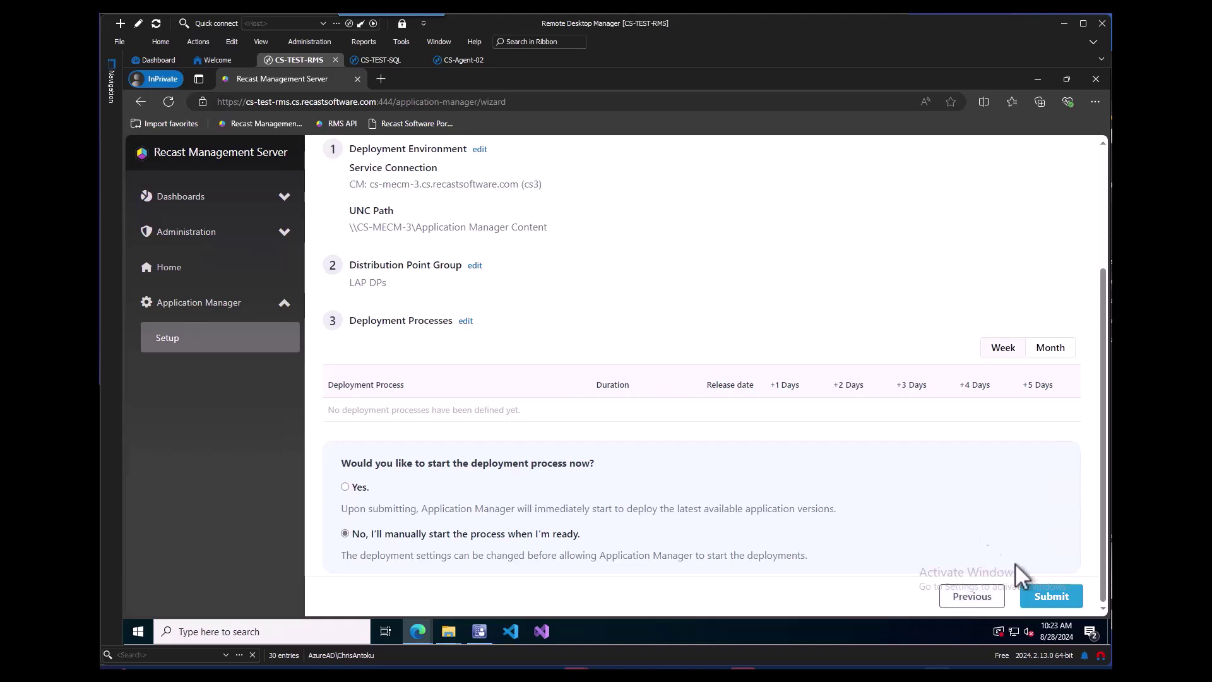
{"action": "left_click", "coordinate": [1050, 598]}
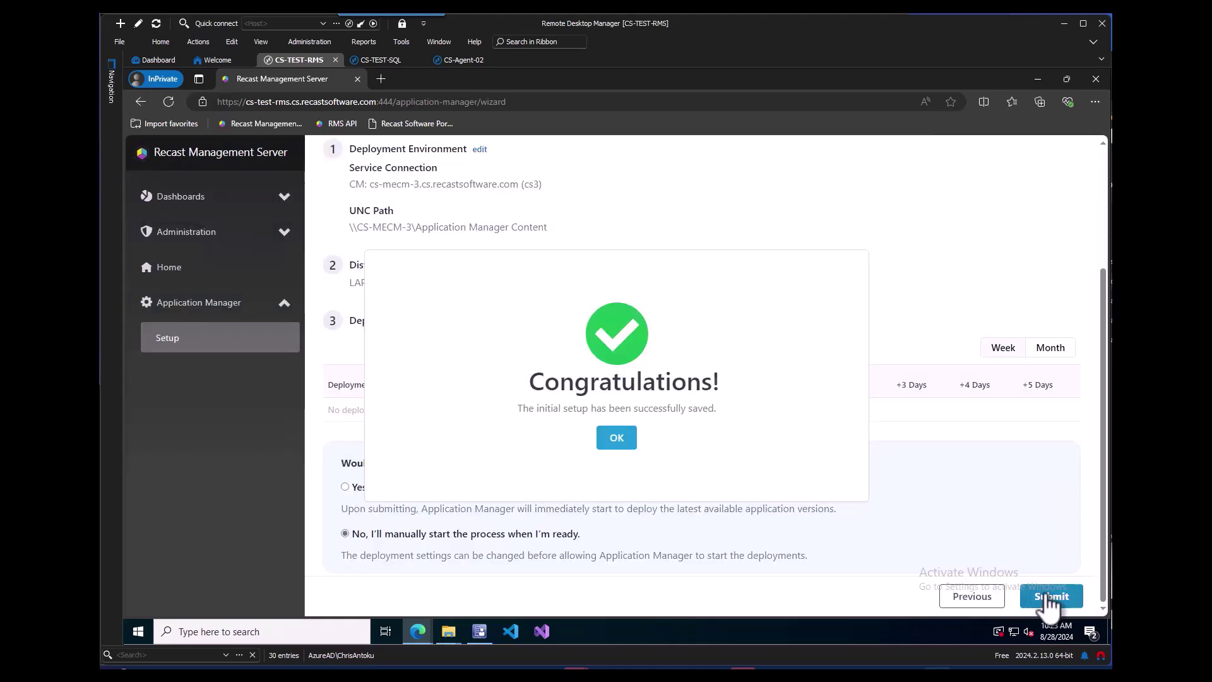
{"action": "left_click", "coordinate": [621, 439]}
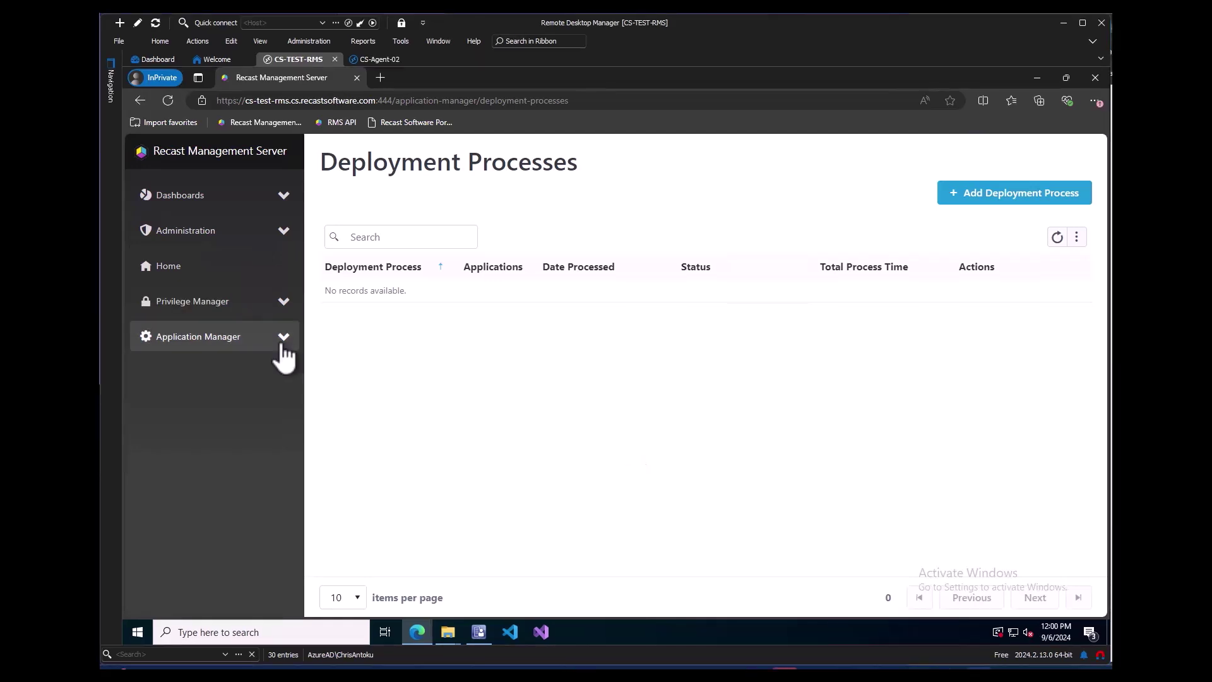
{"action": "left_click", "coordinate": [283, 336]}
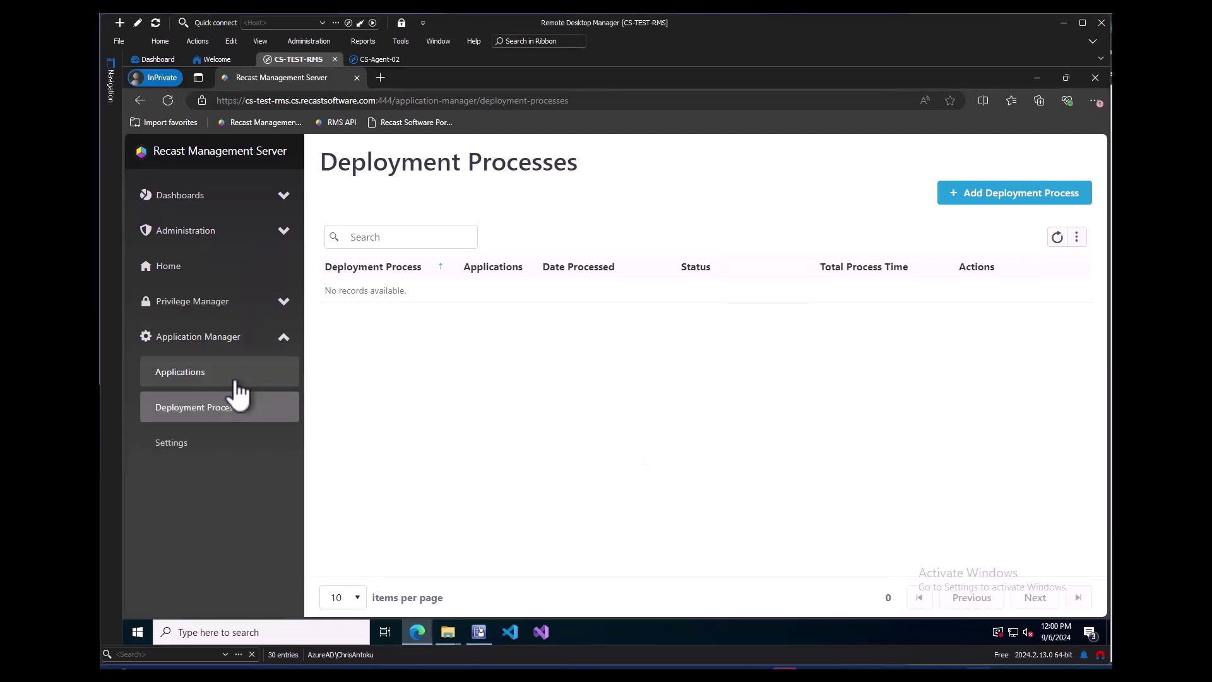
{"action": "left_click", "coordinate": [236, 382]}
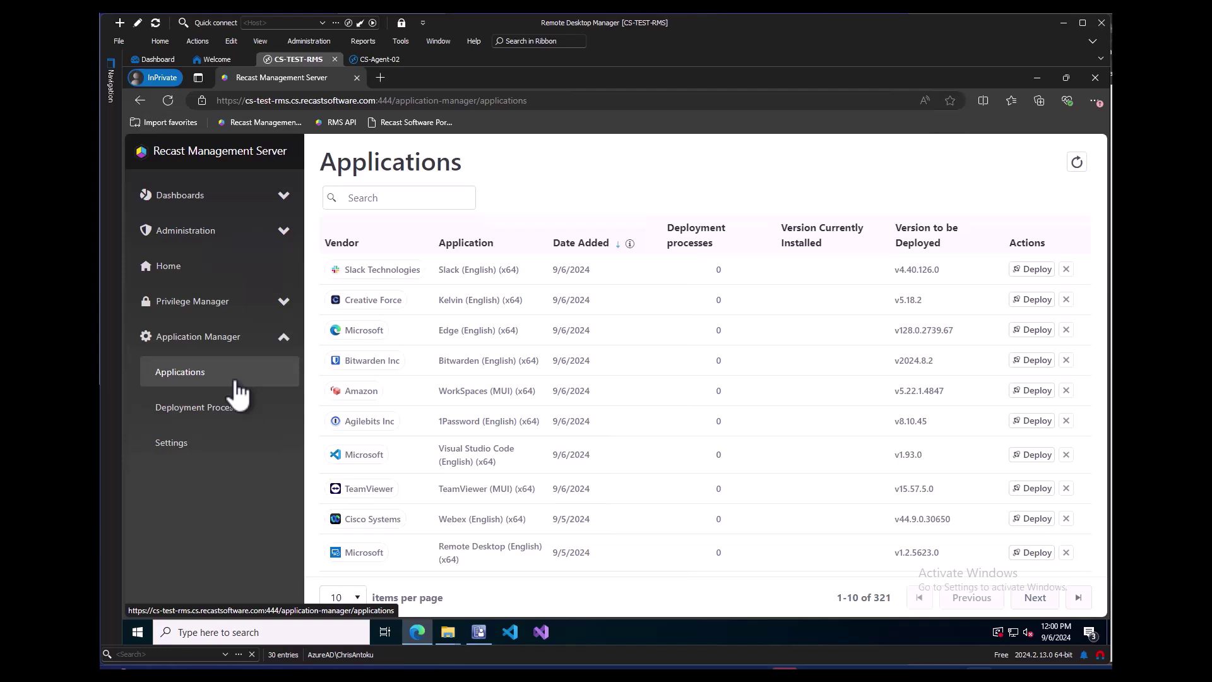
{"action": "left_click", "coordinate": [231, 417]}
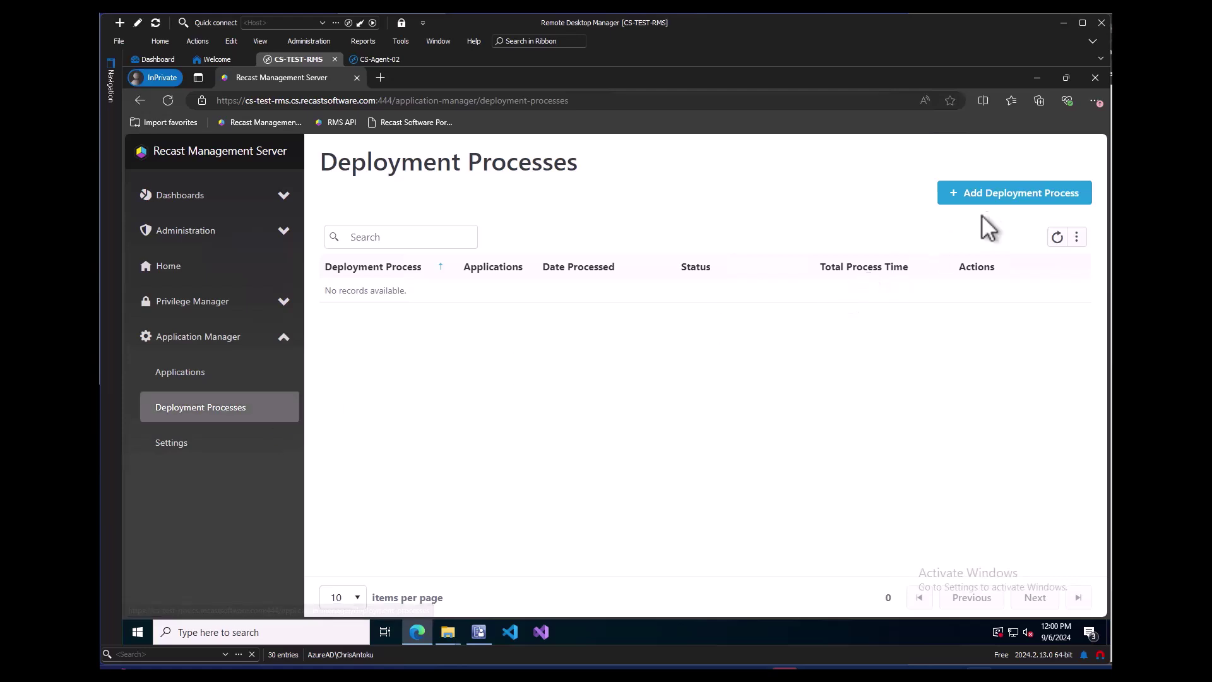
Step: Start a new deployment process and select Recast Agent (English) (x64) from a 'recast' search
{"action": "left_click", "coordinate": [1003, 195]}
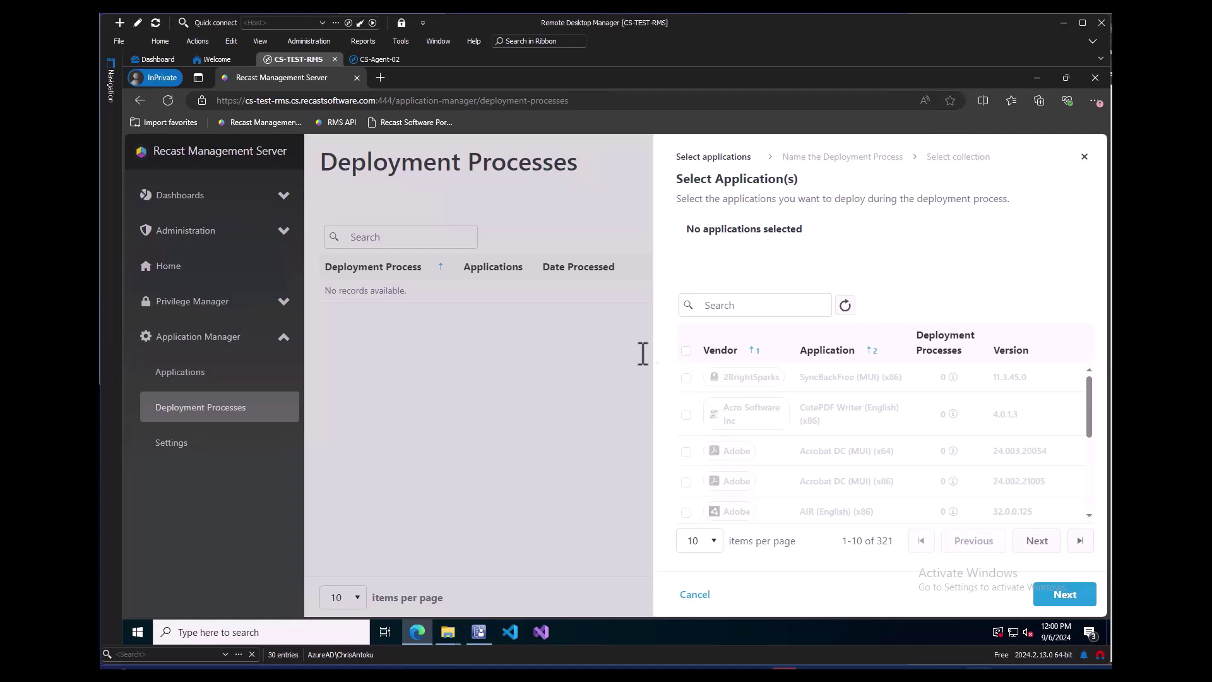
{"action": "left_click", "coordinate": [745, 307]}
{"action": "type", "text": "recast"}
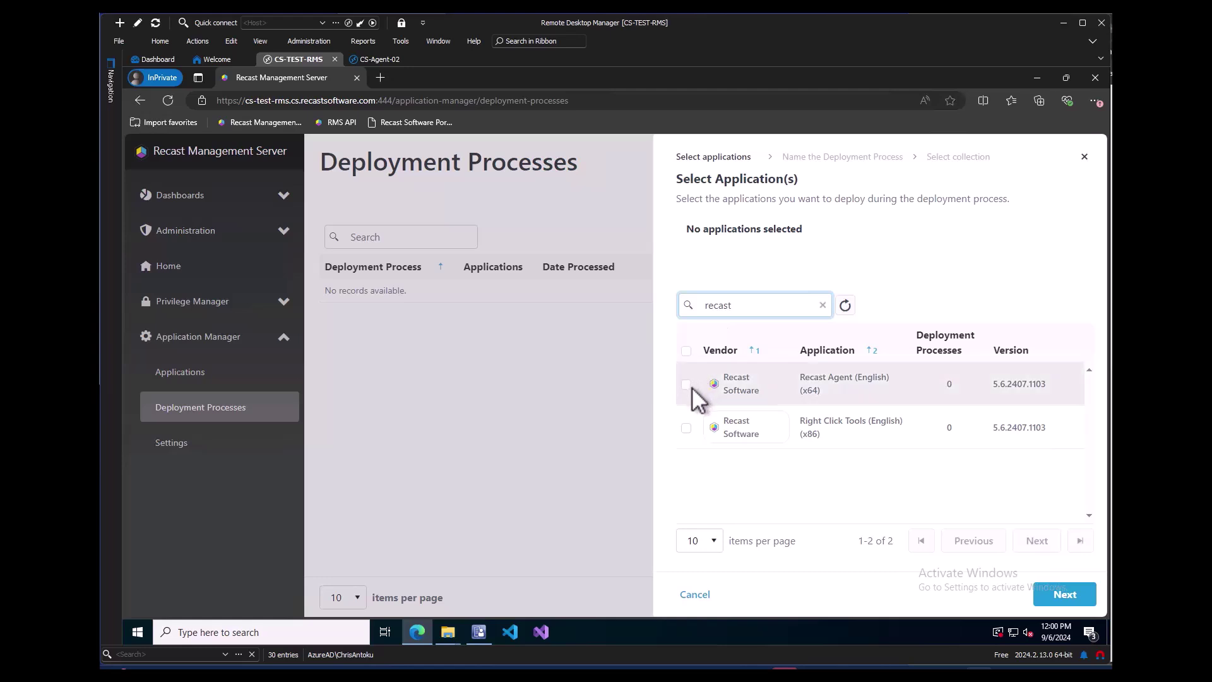
{"action": "left_click", "coordinate": [688, 384]}
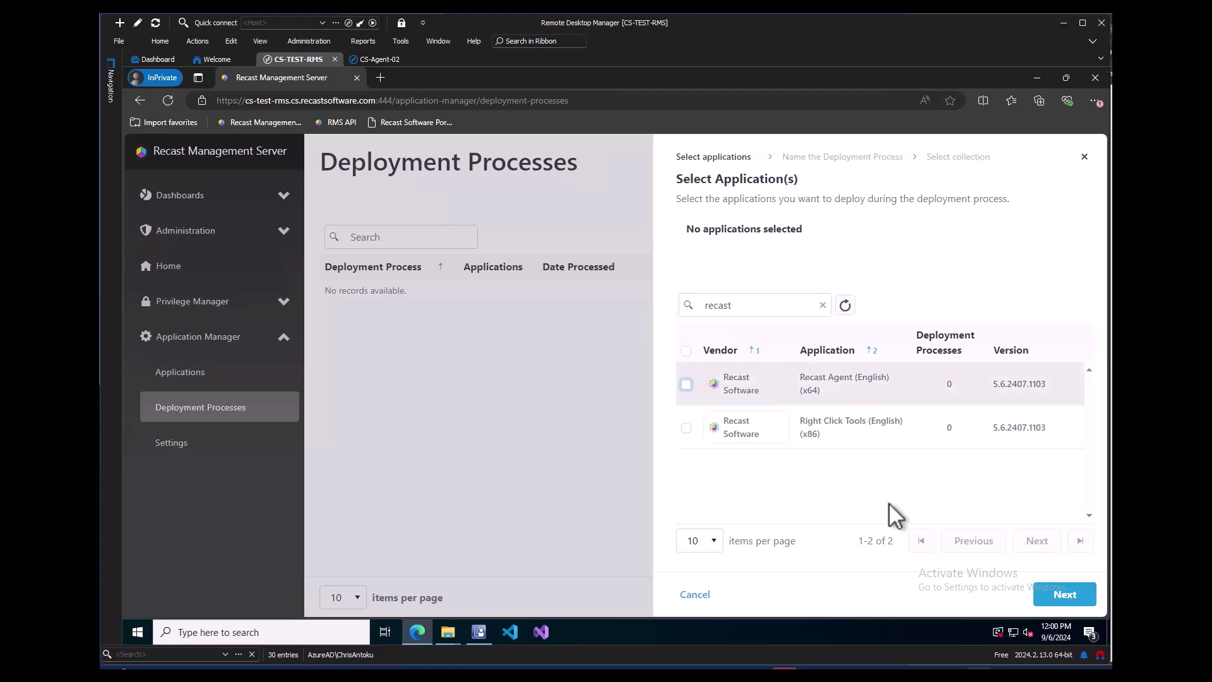
{"action": "left_click", "coordinate": [1064, 596]}
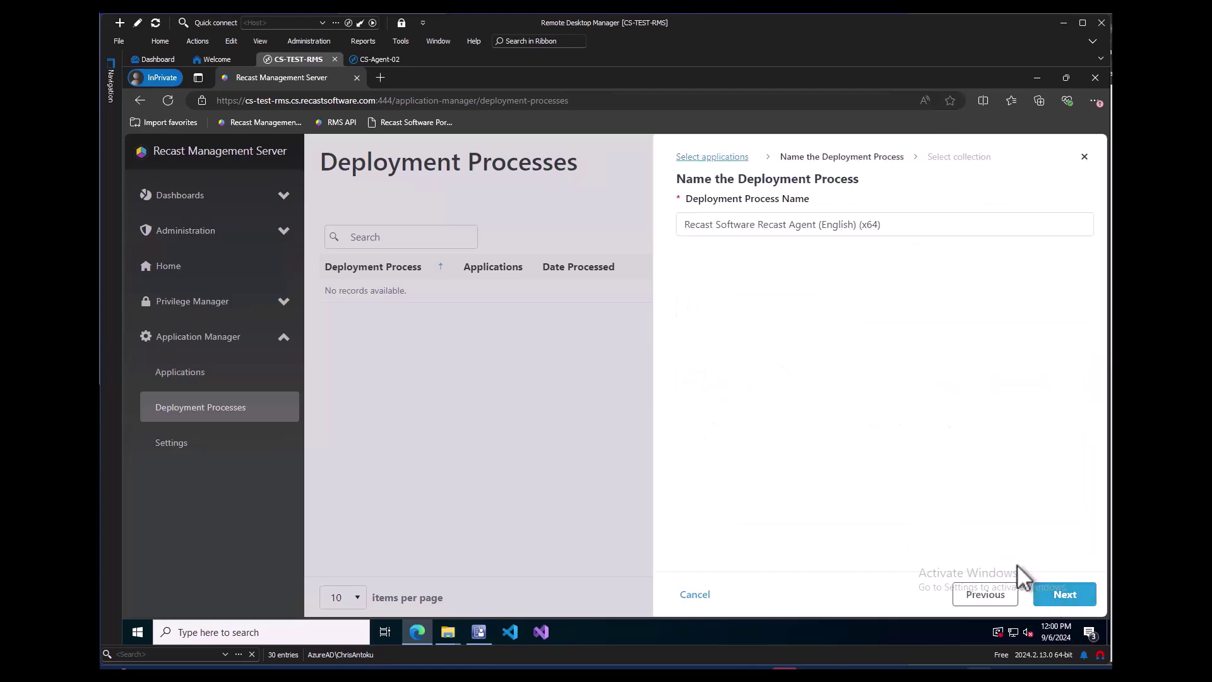
Step: Target the one-member test device collection and save the deployment process
{"action": "left_click", "coordinate": [1058, 595]}
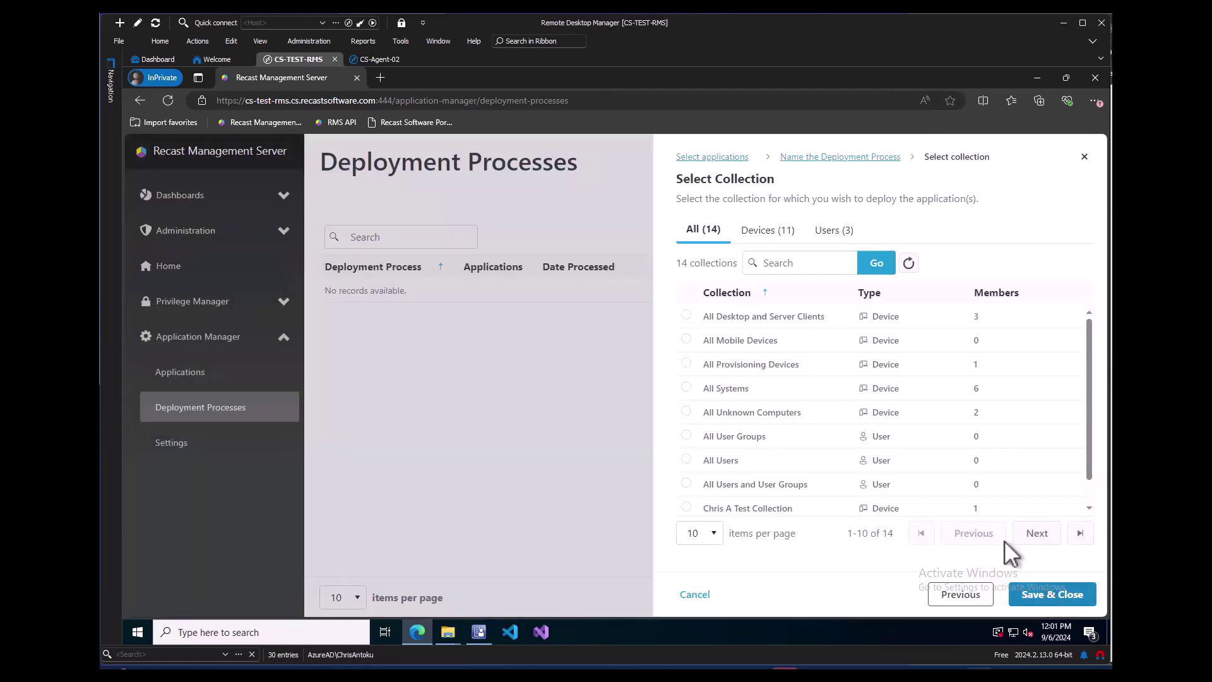
{"action": "left_click", "coordinate": [687, 508]}
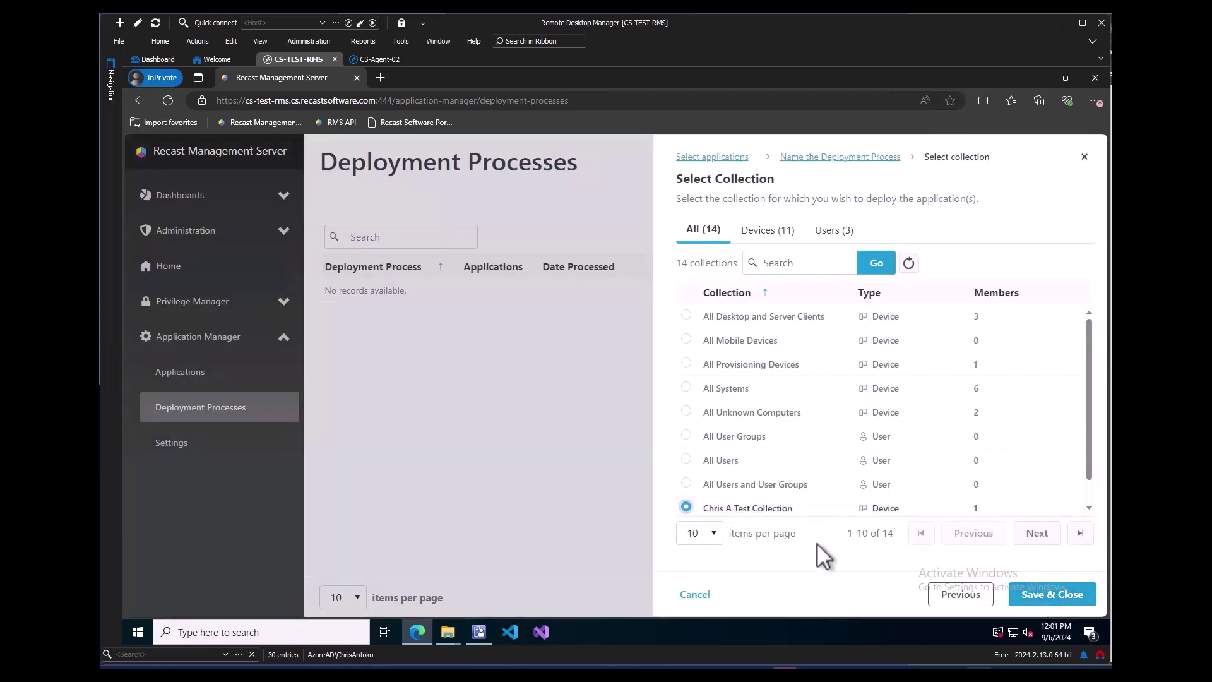
{"action": "left_click", "coordinate": [1038, 599]}
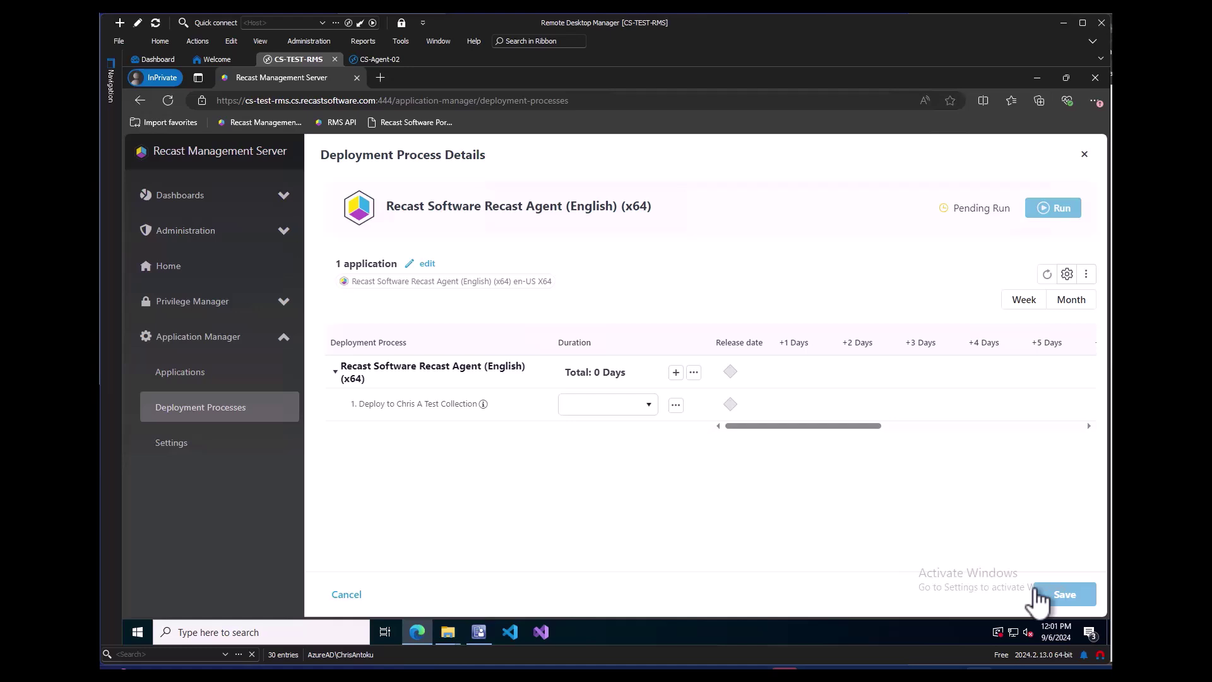
Step: Set the first deployment step's Duration to Immediately
{"action": "left_click", "coordinate": [650, 409]}
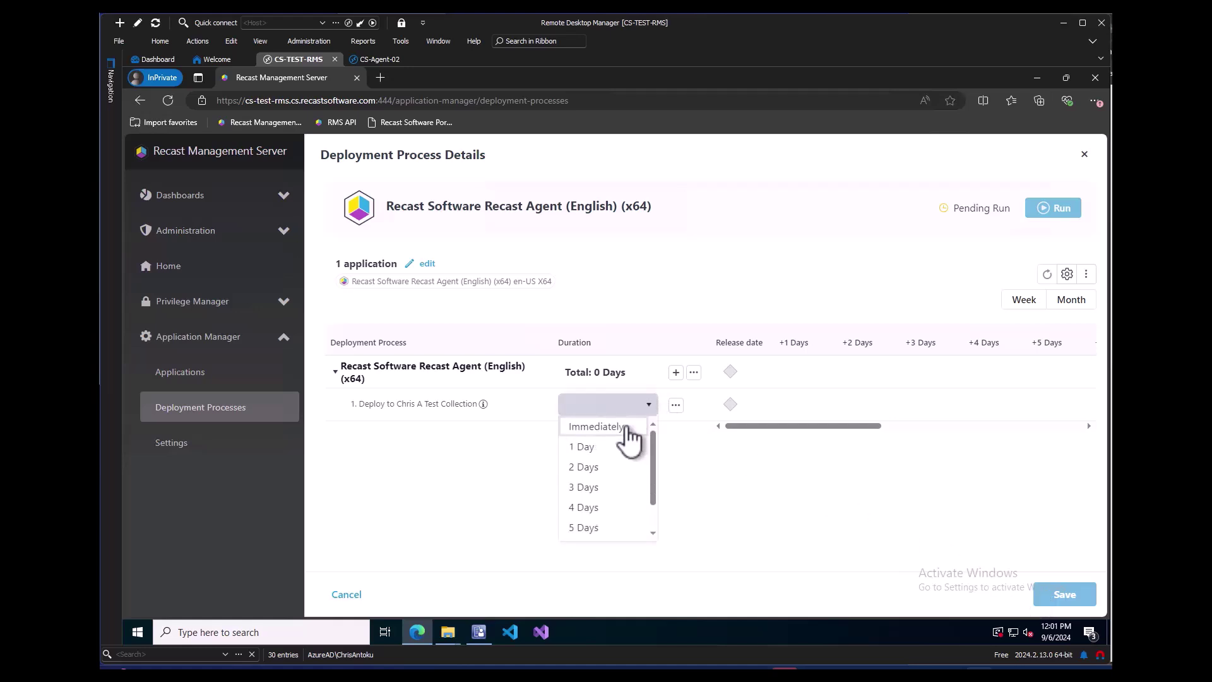
{"action": "left_click", "coordinate": [691, 449]}
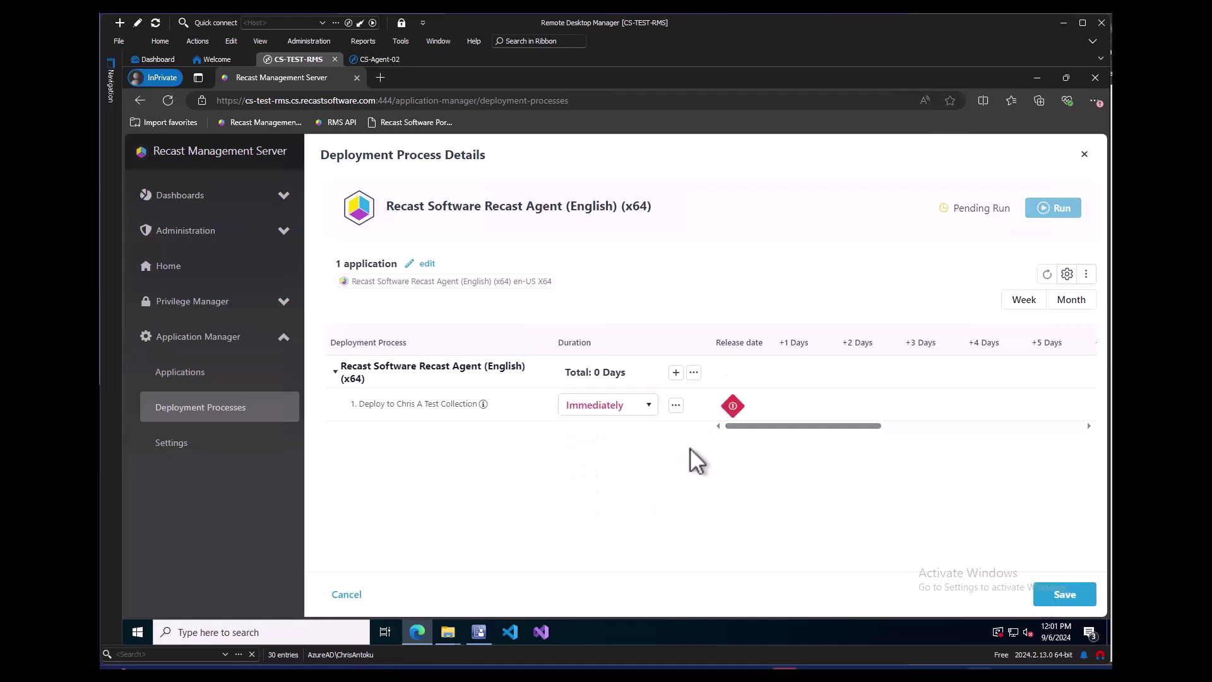
{"action": "mouse_move", "coordinate": [730, 412]}
Step: Add the All Systems collection as step 2 and set its Duration to 3 Days
{"action": "left_click", "coordinate": [677, 373]}
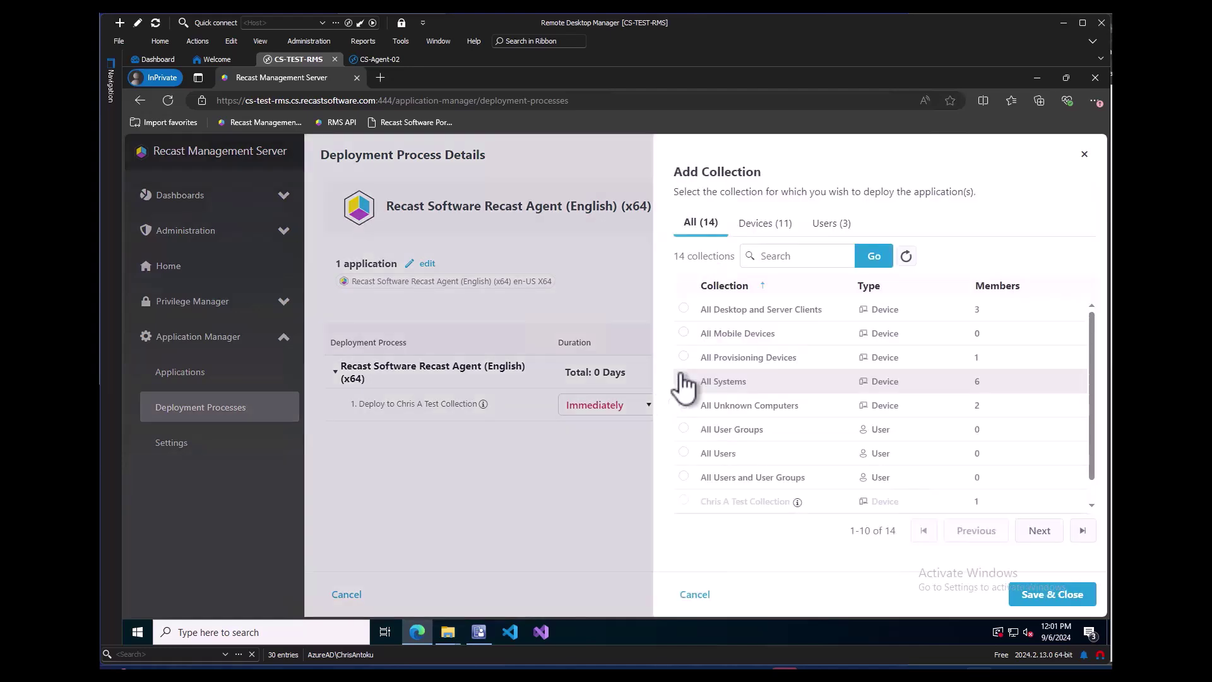
{"action": "left_click", "coordinate": [683, 381]}
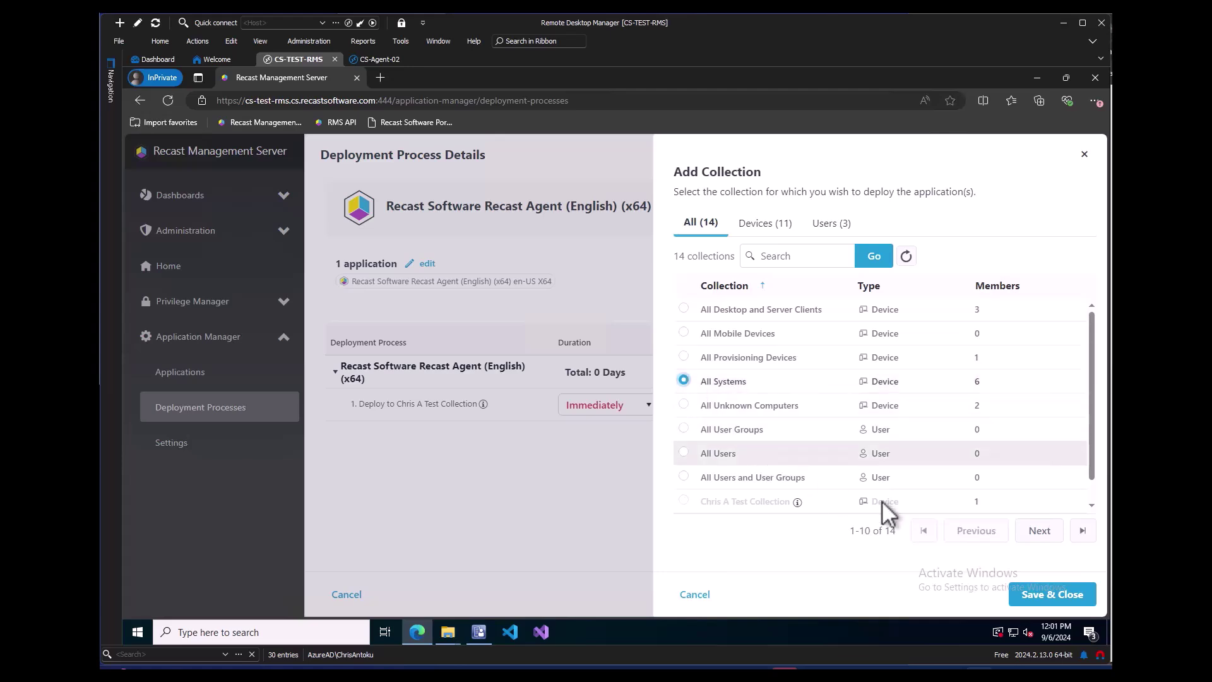
{"action": "left_click", "coordinate": [1037, 591]}
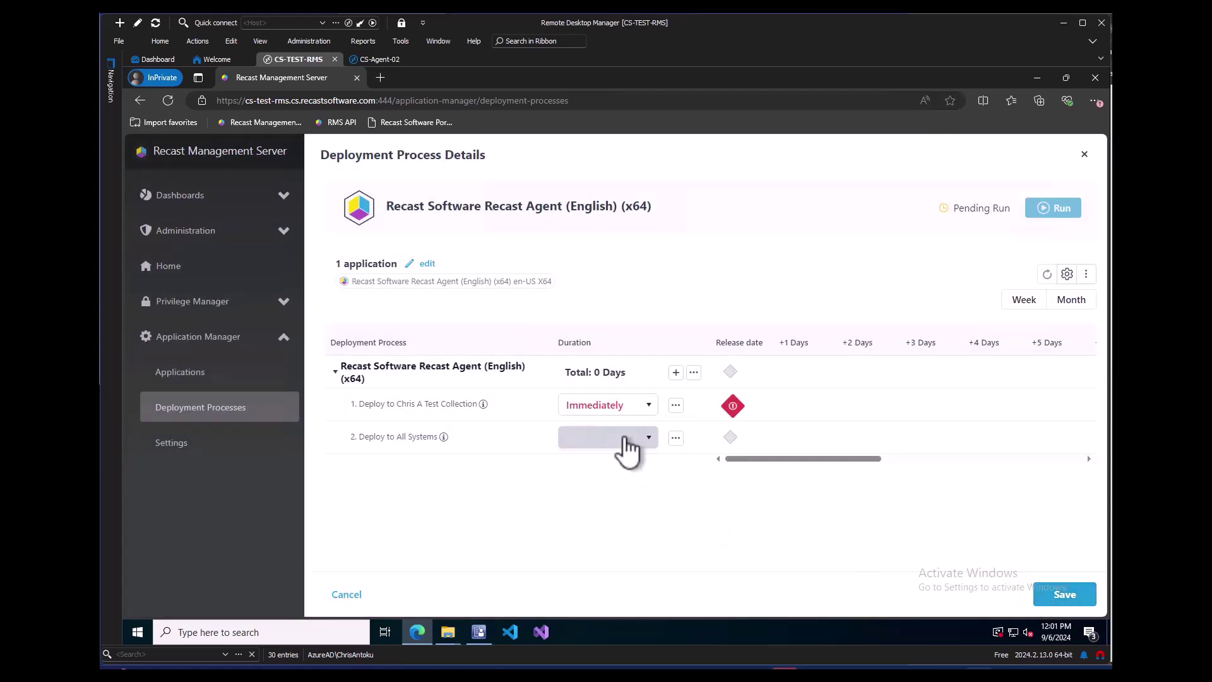
{"action": "left_click", "coordinate": [625, 440]}
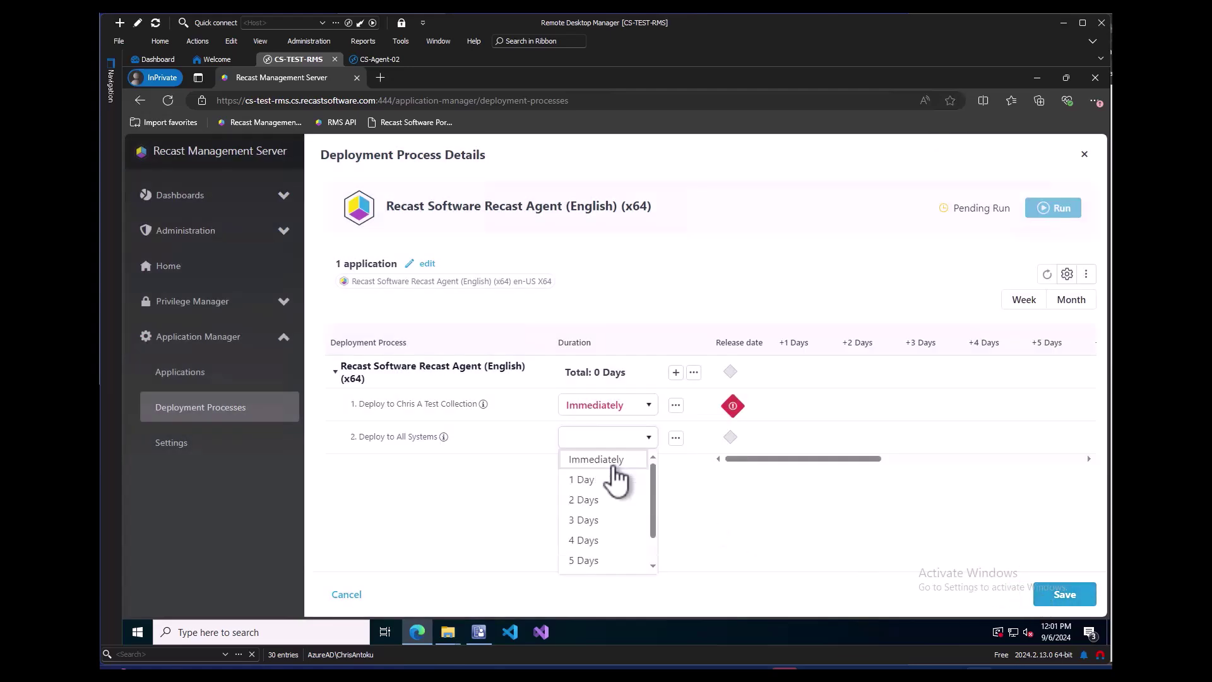
{"action": "left_click", "coordinate": [598, 521]}
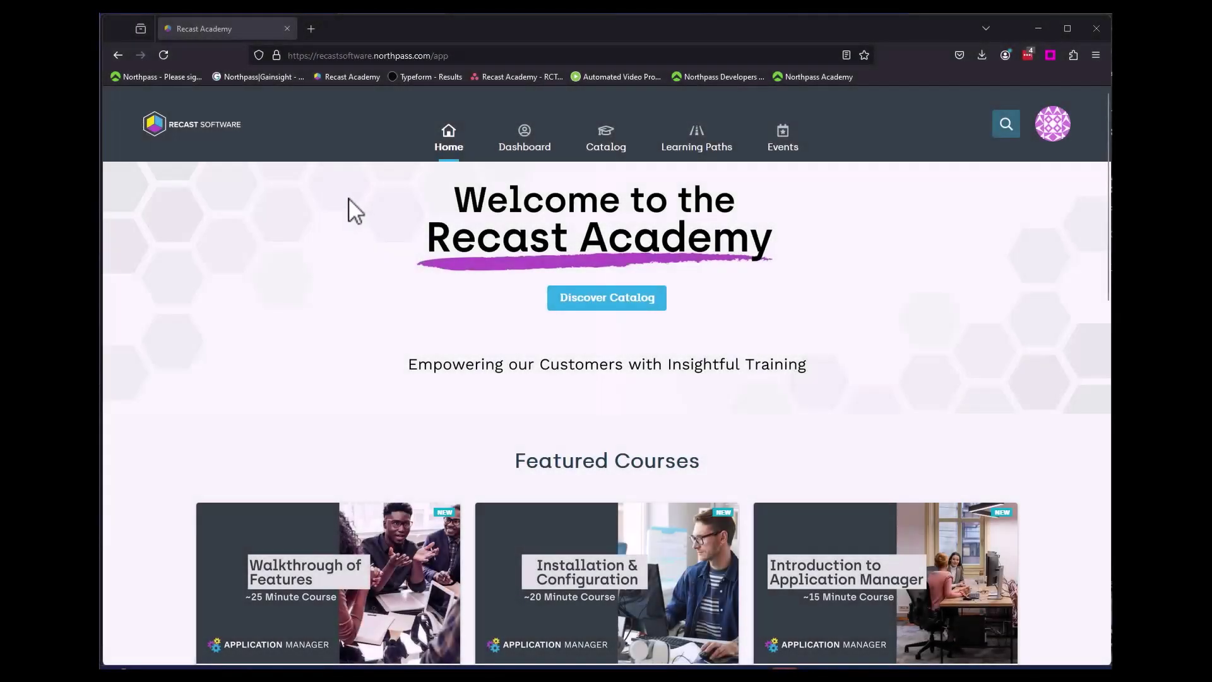
Step: From Recast Academy's Learning Paths, view the Application Manager Certification path and scroll its courses
{"action": "left_click", "coordinate": [690, 158]}
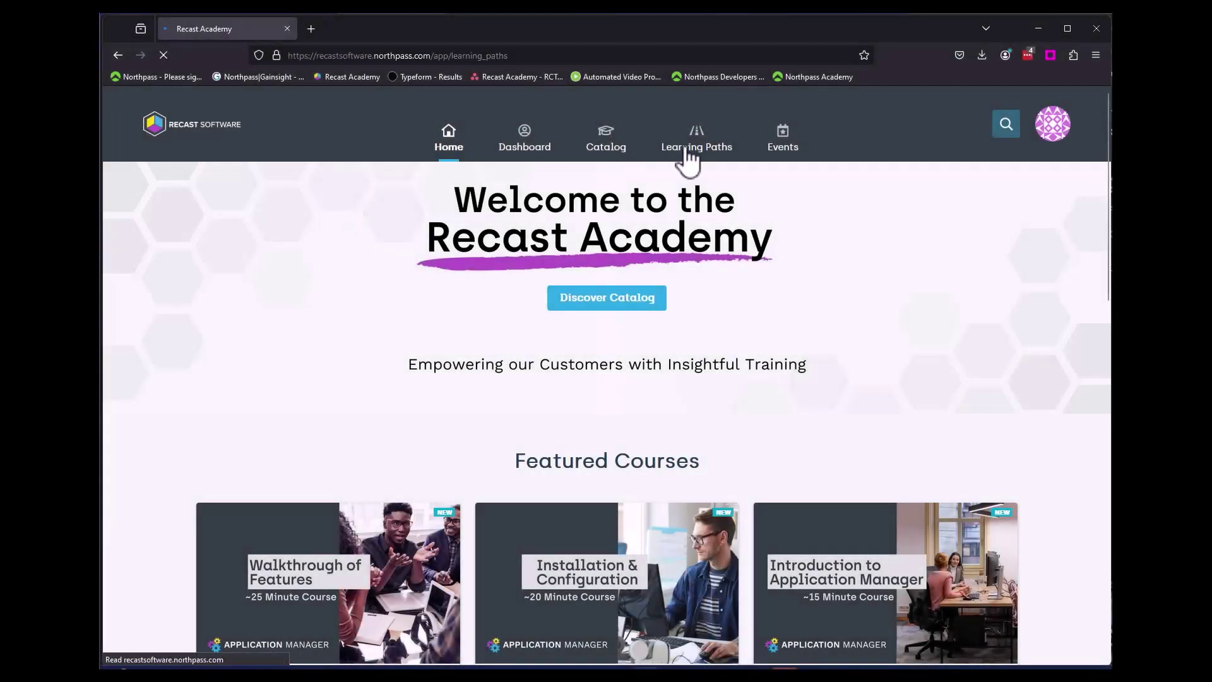
{"action": "scroll", "coordinate": [486, 441], "scroll_direction": "down", "scroll_amount": 2}
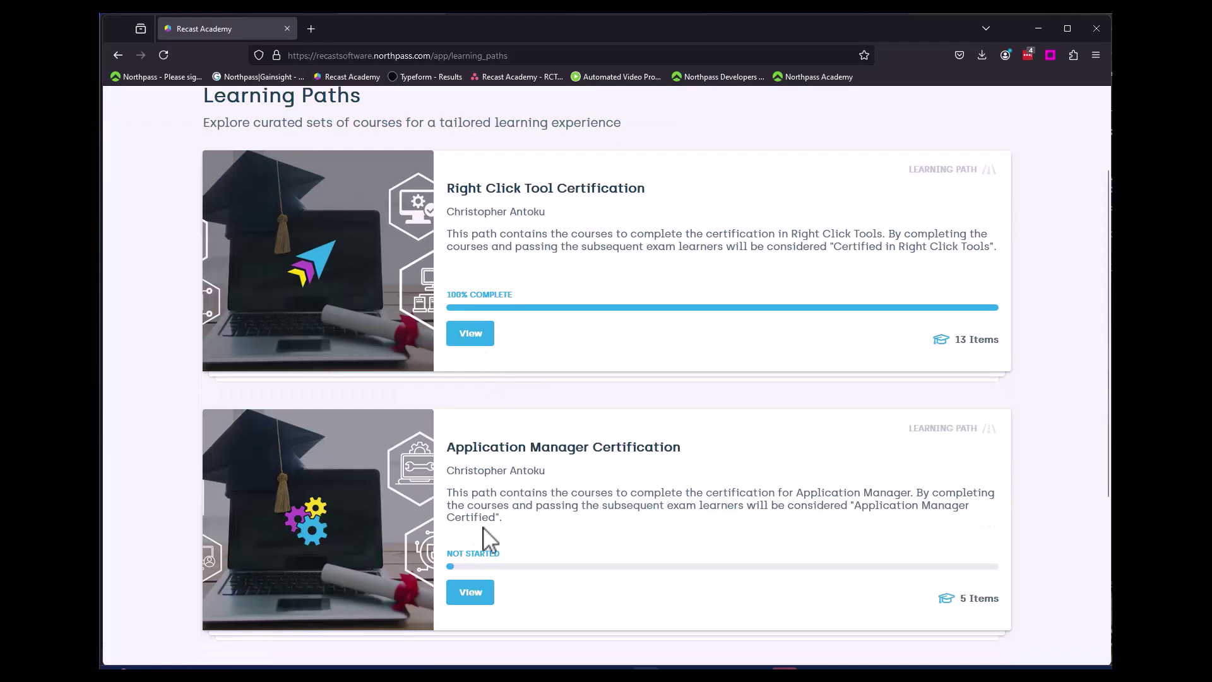
{"action": "left_click", "coordinate": [467, 591]}
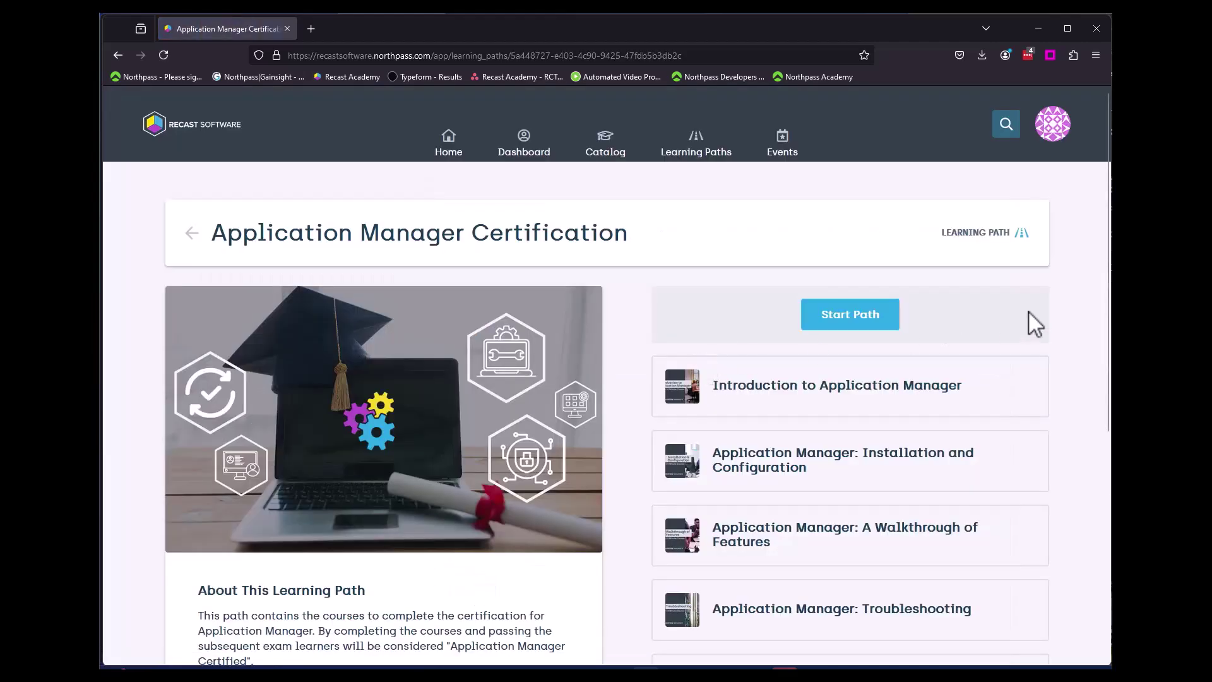
{"action": "scroll", "coordinate": [1028, 310], "scroll_direction": "down", "scroll_amount": 2}
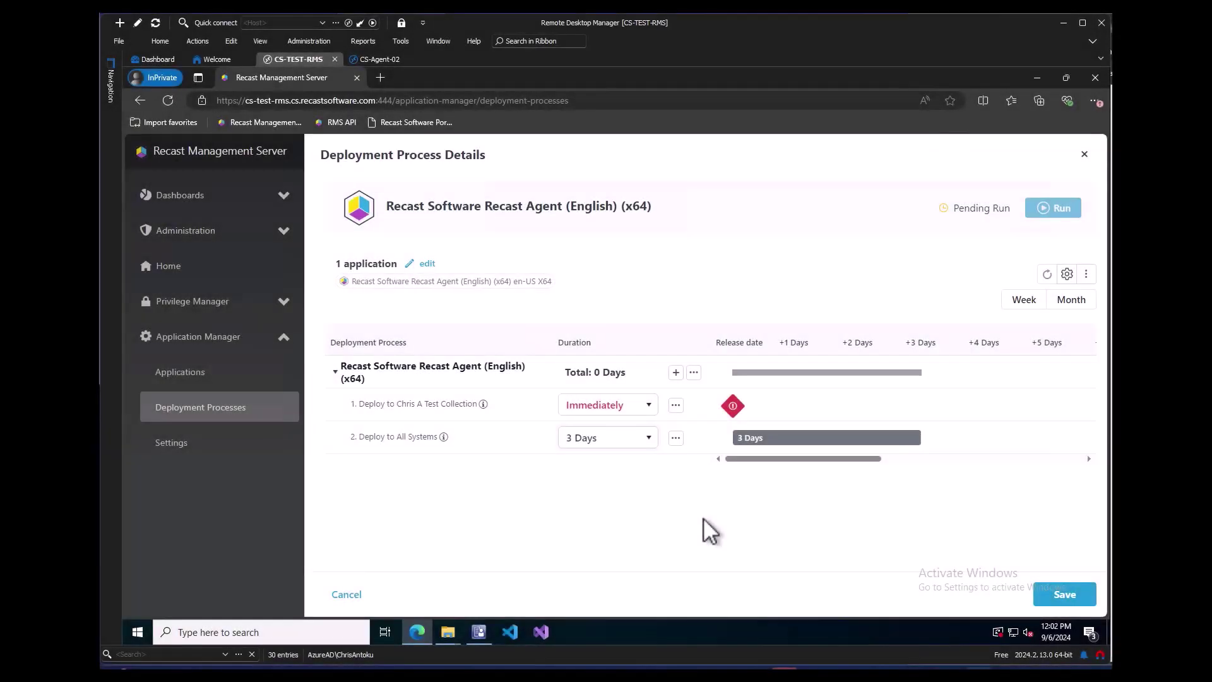
Step: Delete the All Systems step from the Recast Agent process, save, and close the details
{"action": "left_click", "coordinate": [676, 438]}
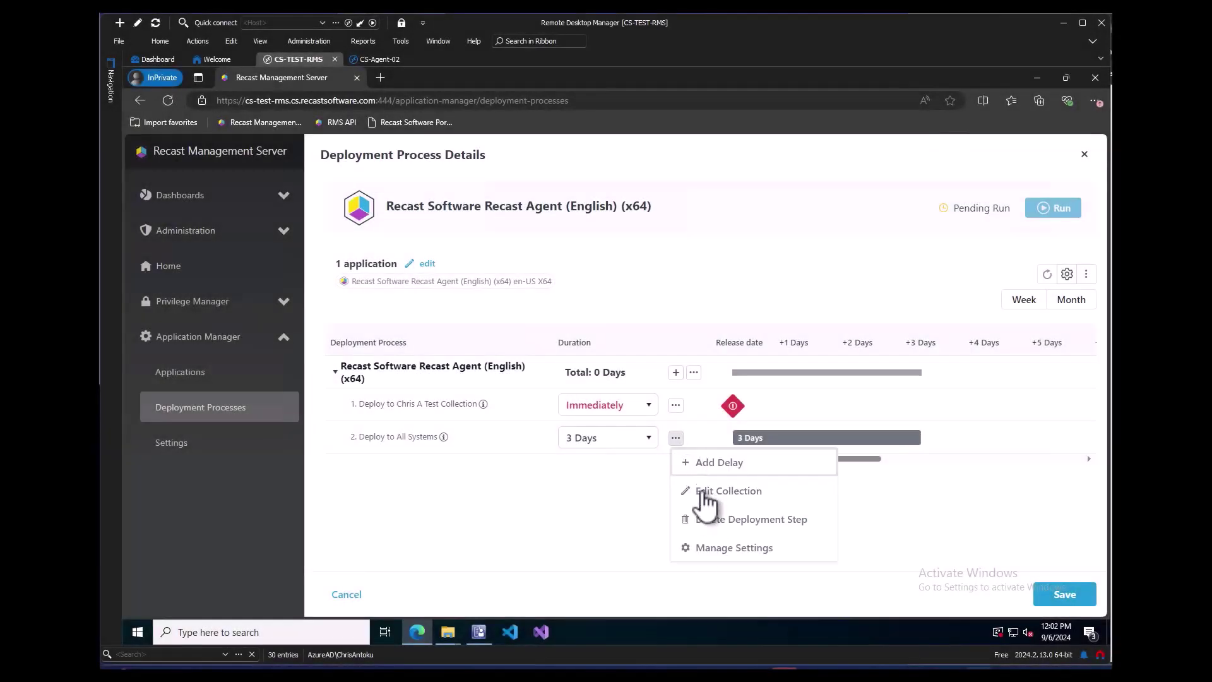
{"action": "left_click", "coordinate": [710, 521]}
{"action": "left_click", "coordinate": [1061, 596]}
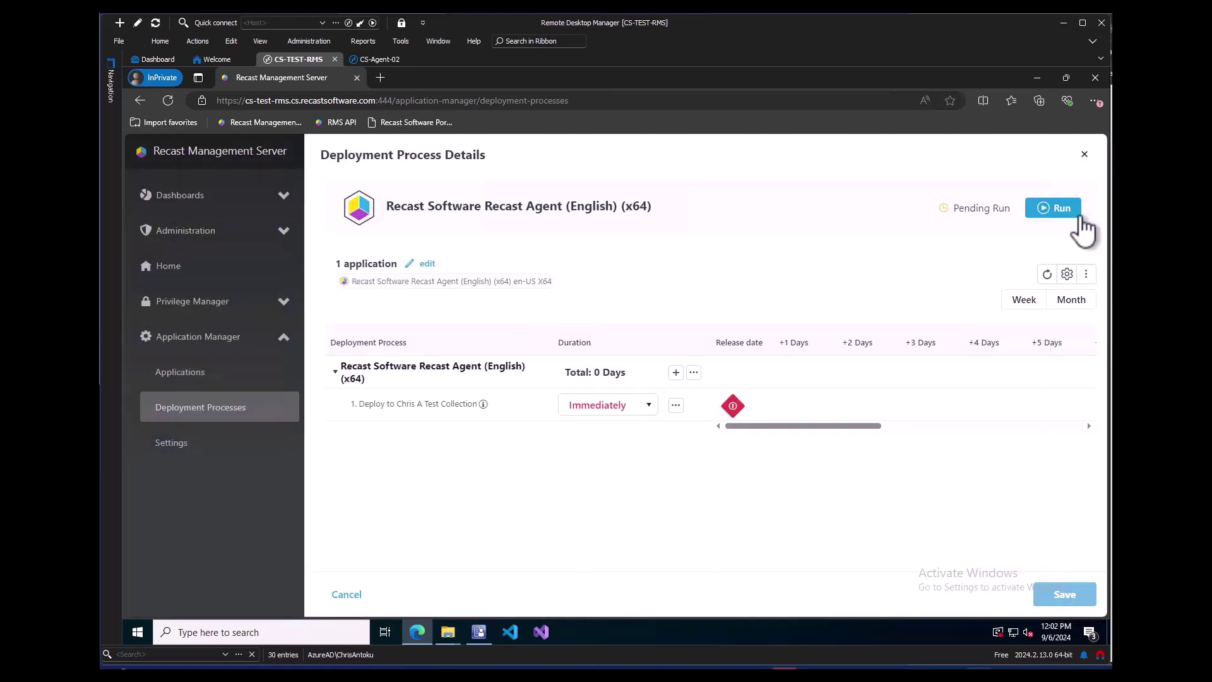
{"action": "left_click", "coordinate": [1084, 155]}
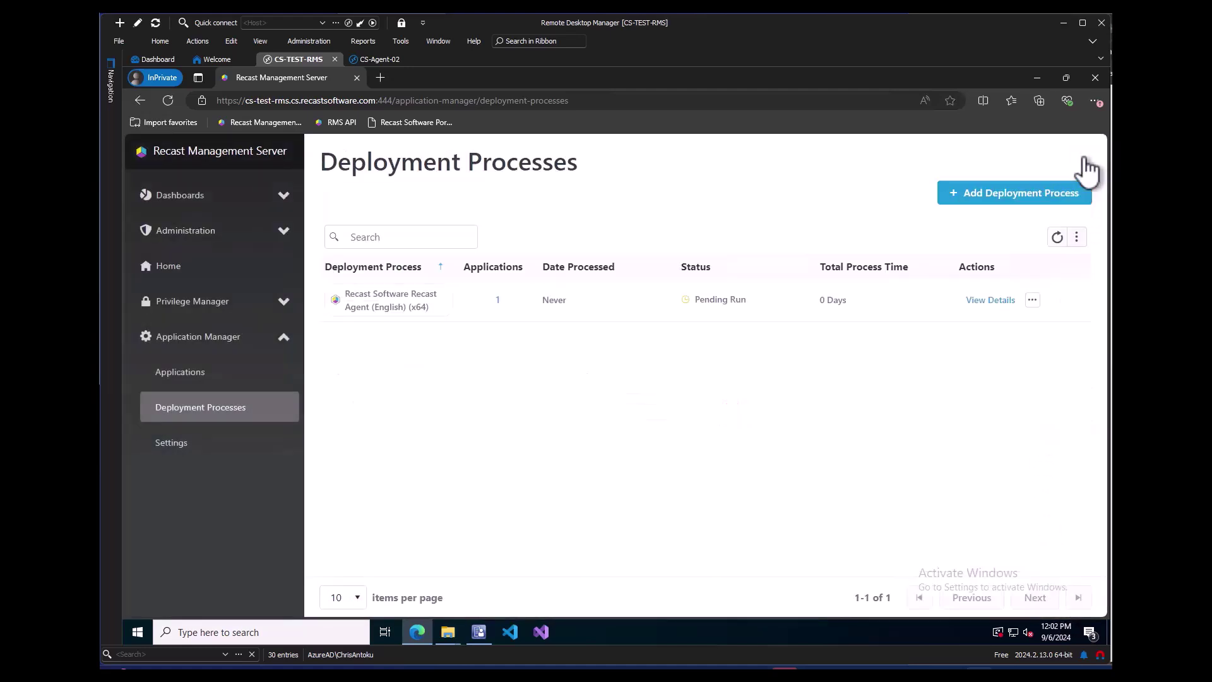
Step: Create a deployment process for Right Click Tools (English) (x86), found by searching 'recast', targeting the test collection
{"action": "left_click", "coordinate": [1042, 196]}
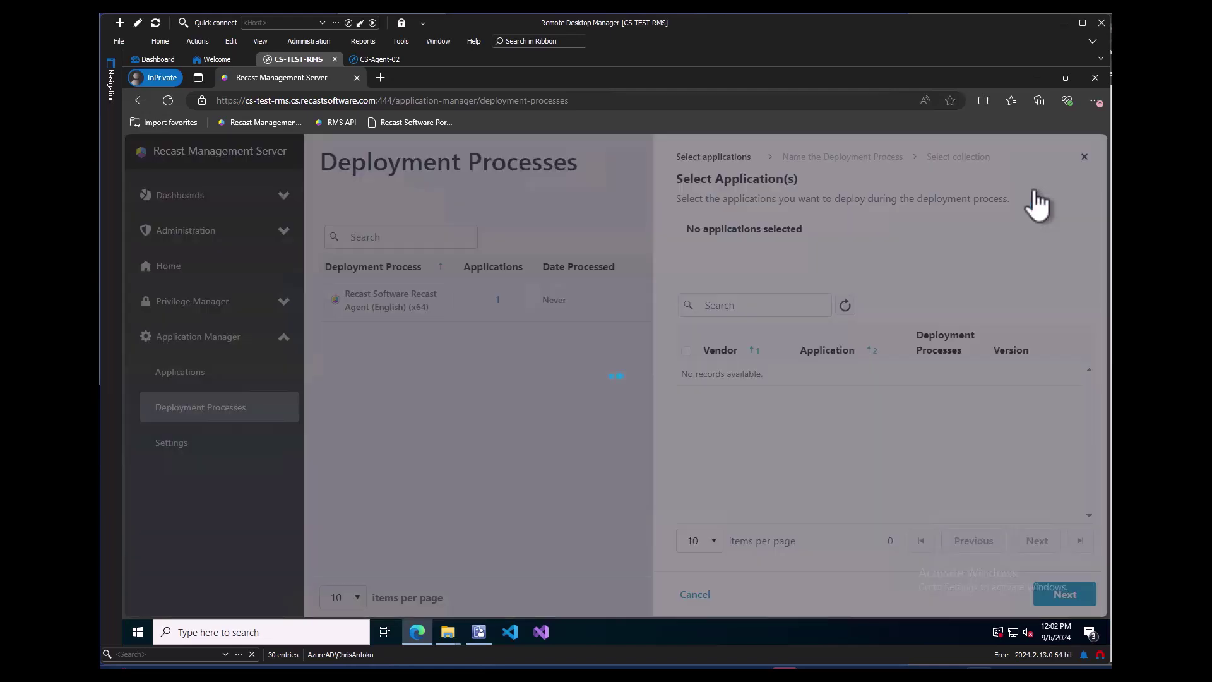
{"action": "left_click", "coordinate": [781, 303]}
{"action": "type", "text": "recast"}
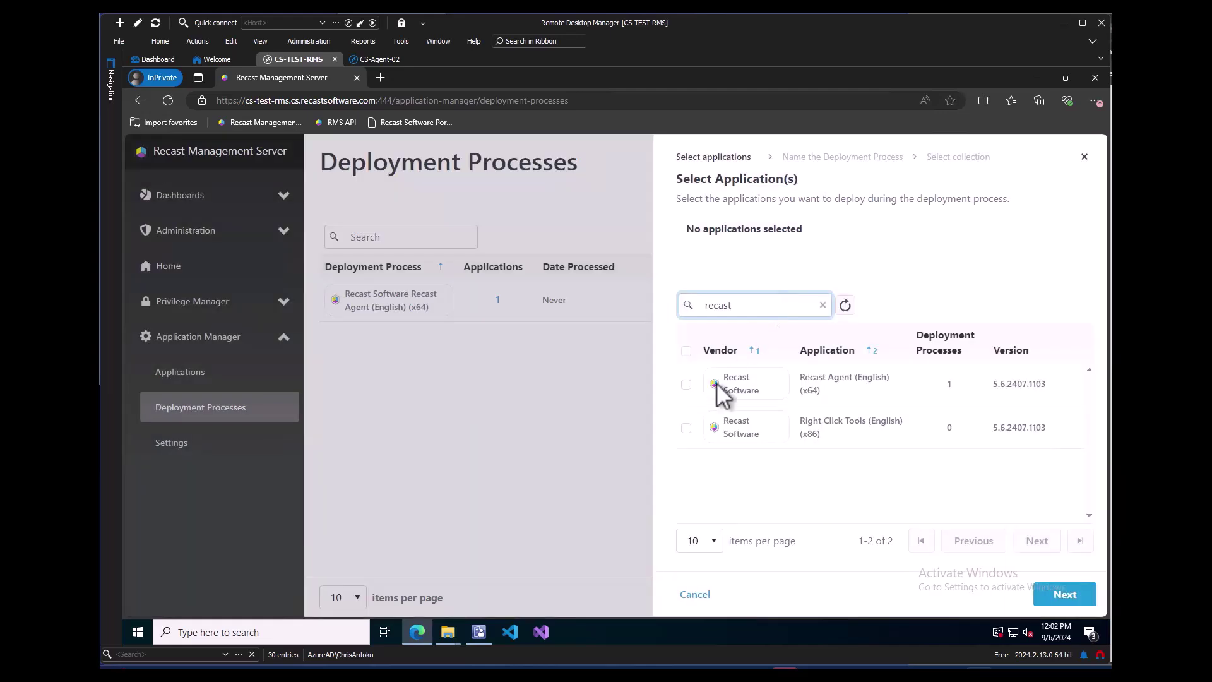
{"action": "left_click", "coordinate": [686, 427]}
{"action": "left_click", "coordinate": [1048, 595]}
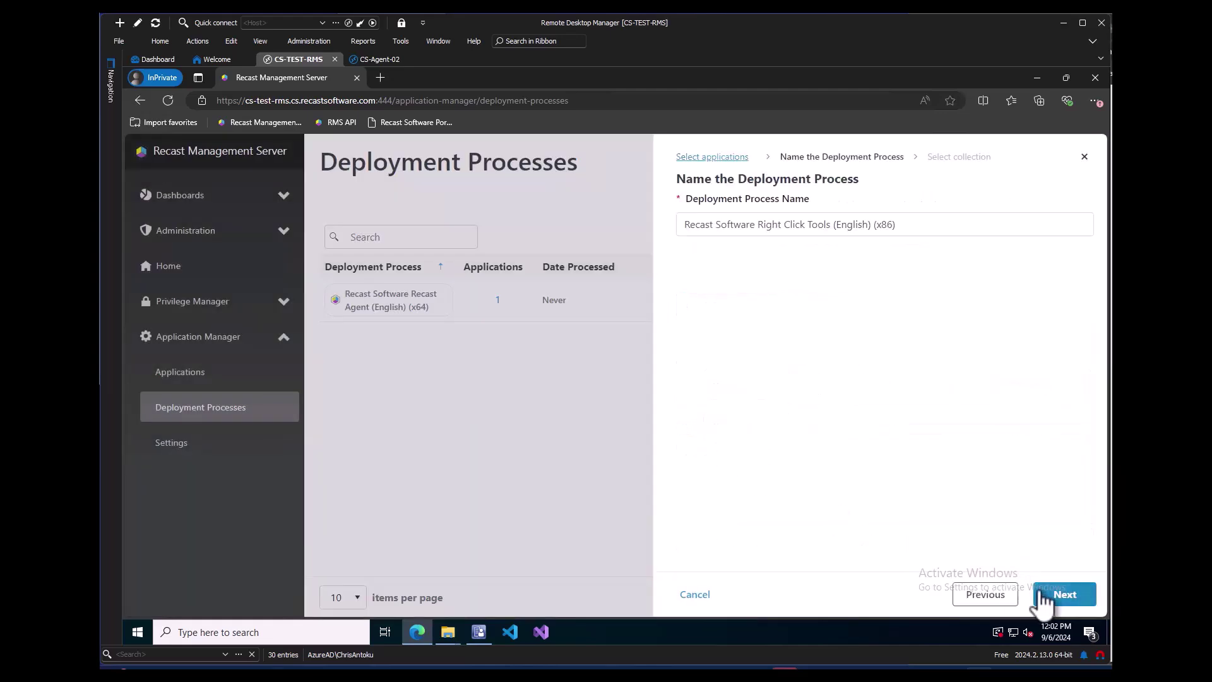
{"action": "left_click", "coordinate": [1048, 596]}
{"action": "left_click", "coordinate": [686, 507]}
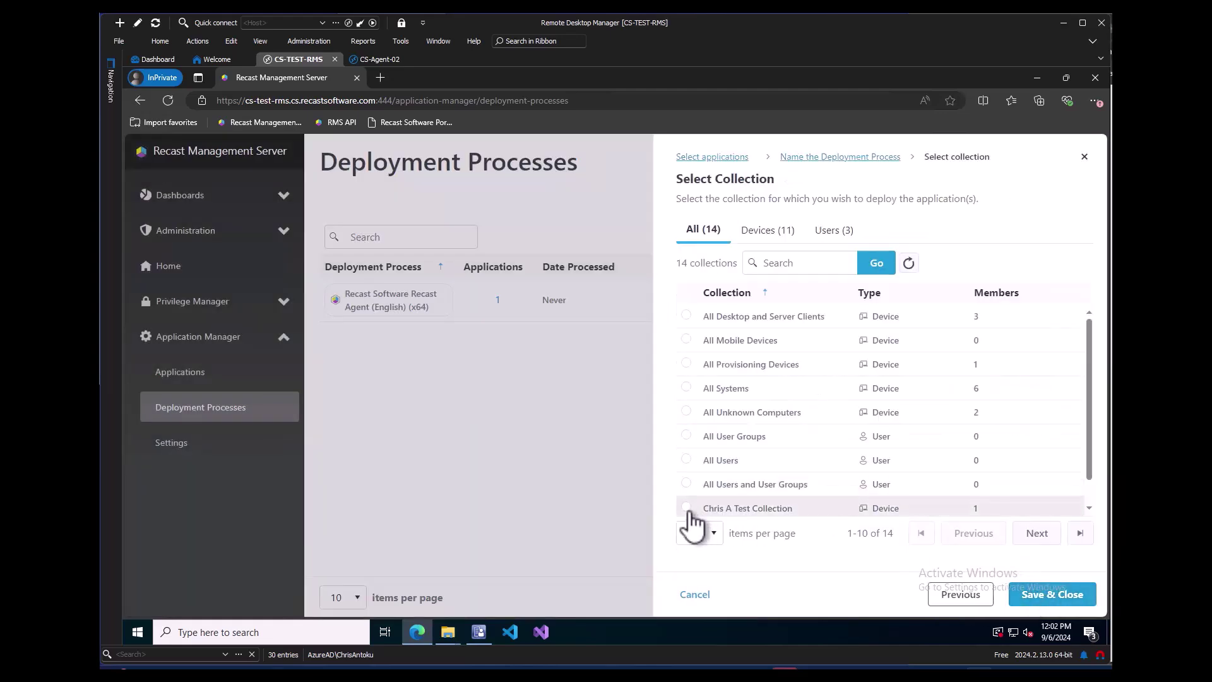
{"action": "left_click", "coordinate": [1053, 600]}
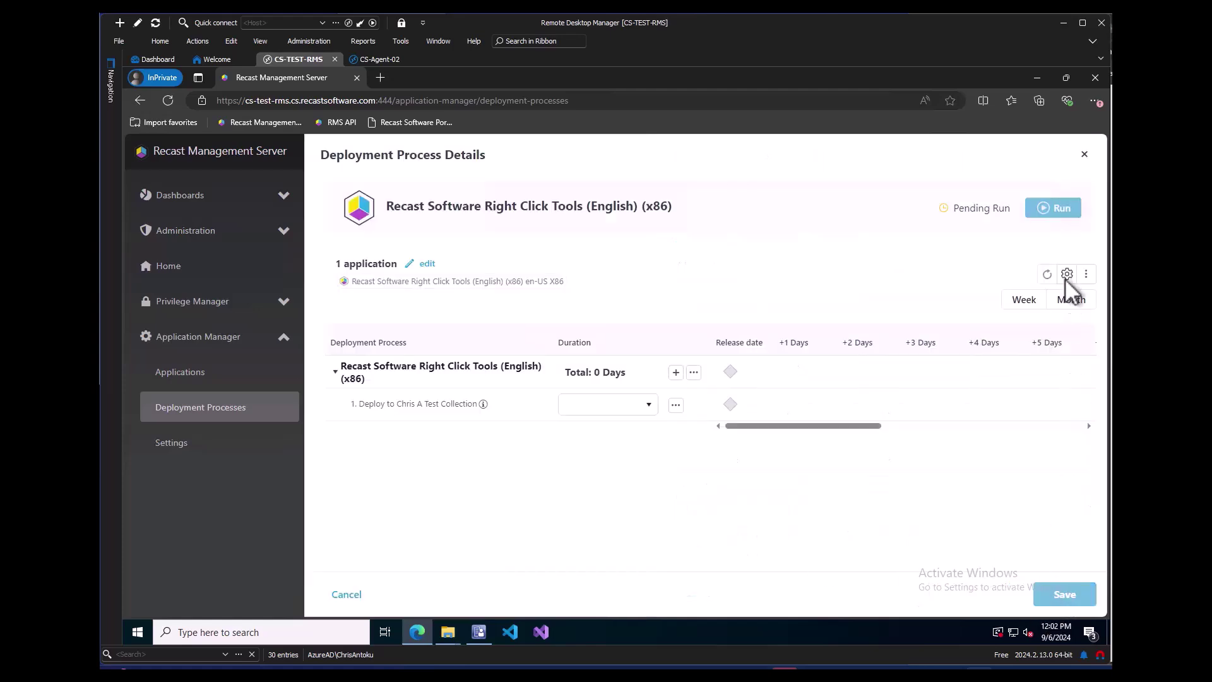
Step: Fill Right Click Tools' advanced installation parameter with the saved RCTENTERPRISESERVER value, then review the runtime fields
{"action": "left_click", "coordinate": [1067, 274]}
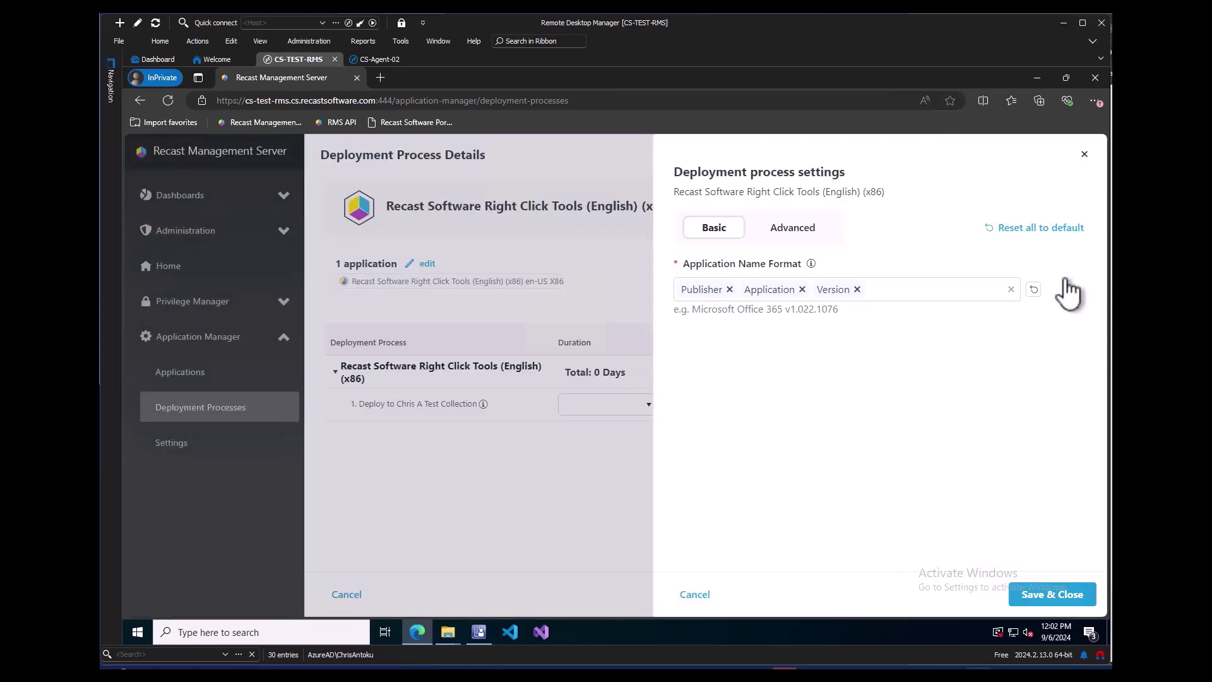
{"action": "left_click", "coordinate": [811, 228]}
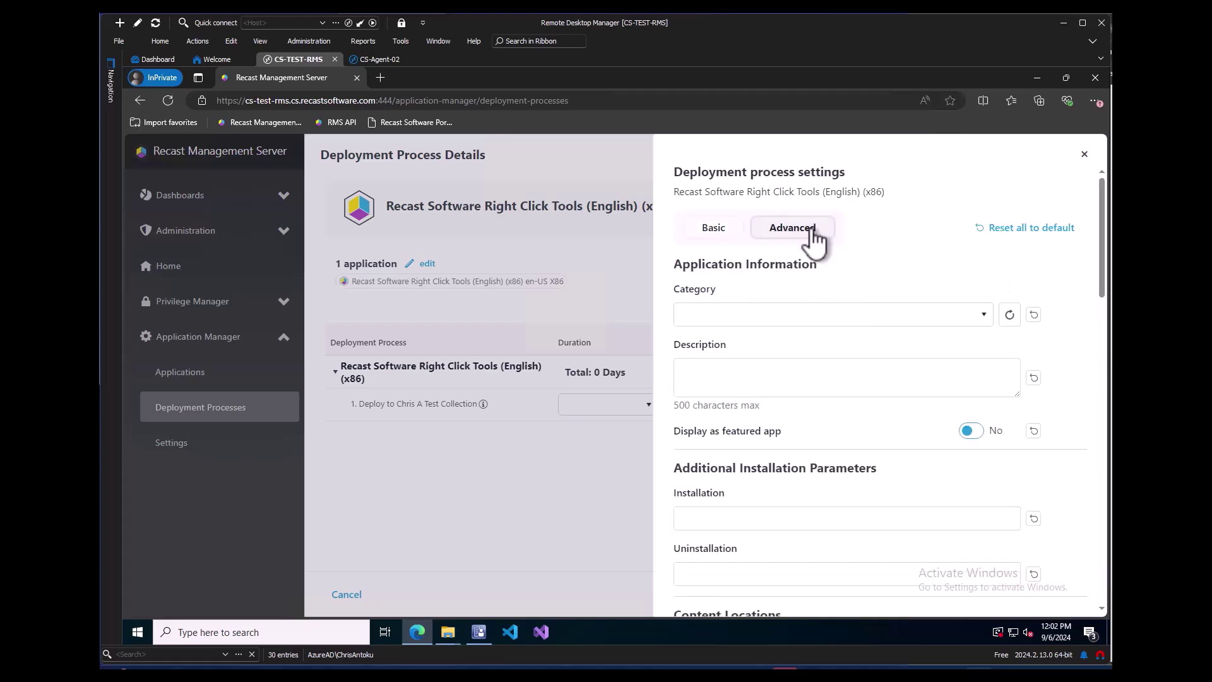
{"action": "scroll", "coordinate": [840, 360], "scroll_direction": "down", "scroll_amount": 1}
{"action": "left_click", "coordinate": [784, 460]}
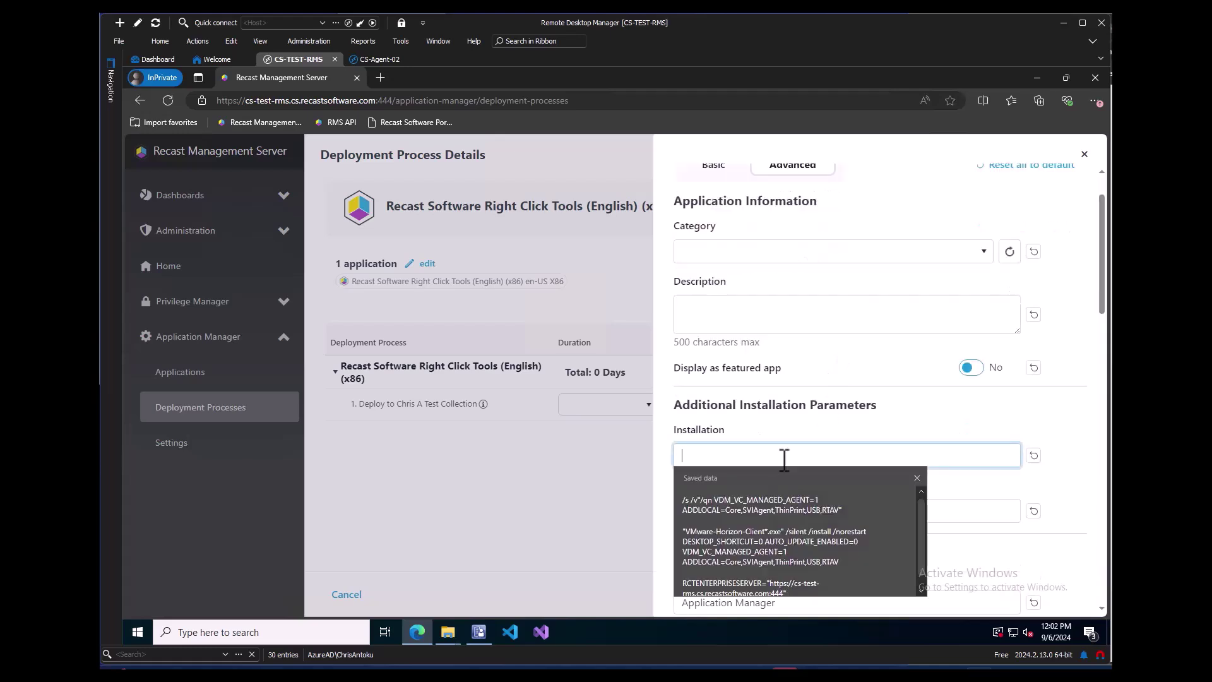
{"action": "left_click", "coordinate": [771, 589]}
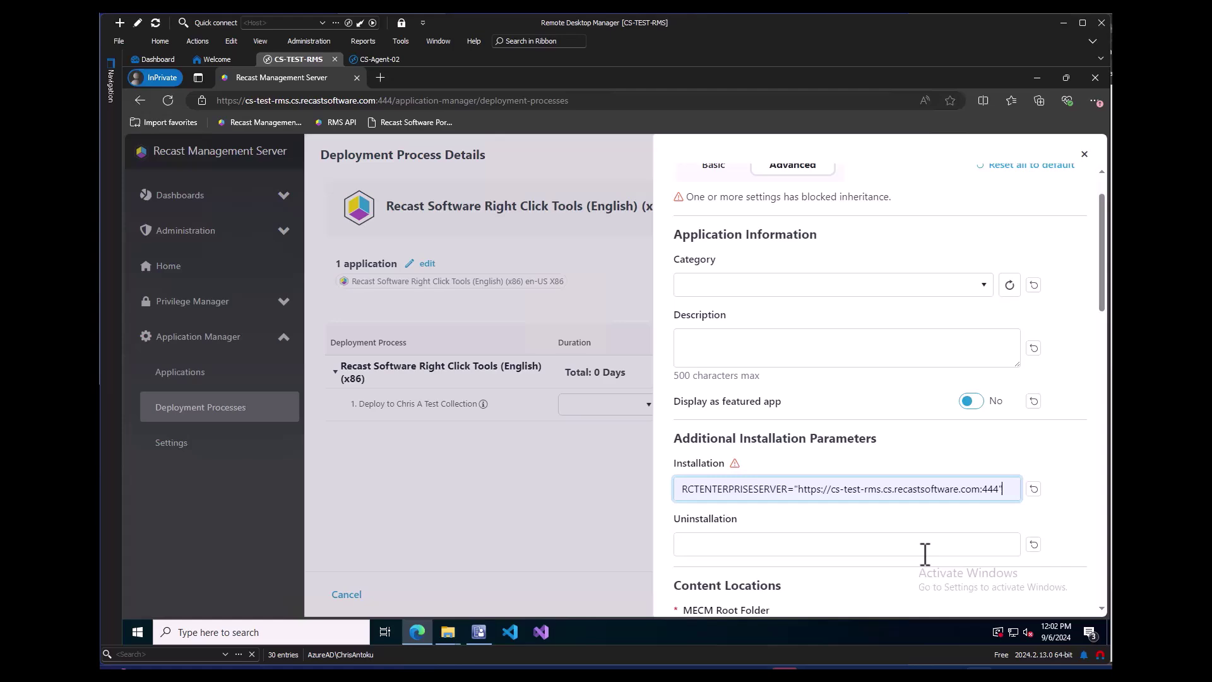
{"action": "scroll", "coordinate": [925, 554], "scroll_direction": "down", "scroll_amount": 15}
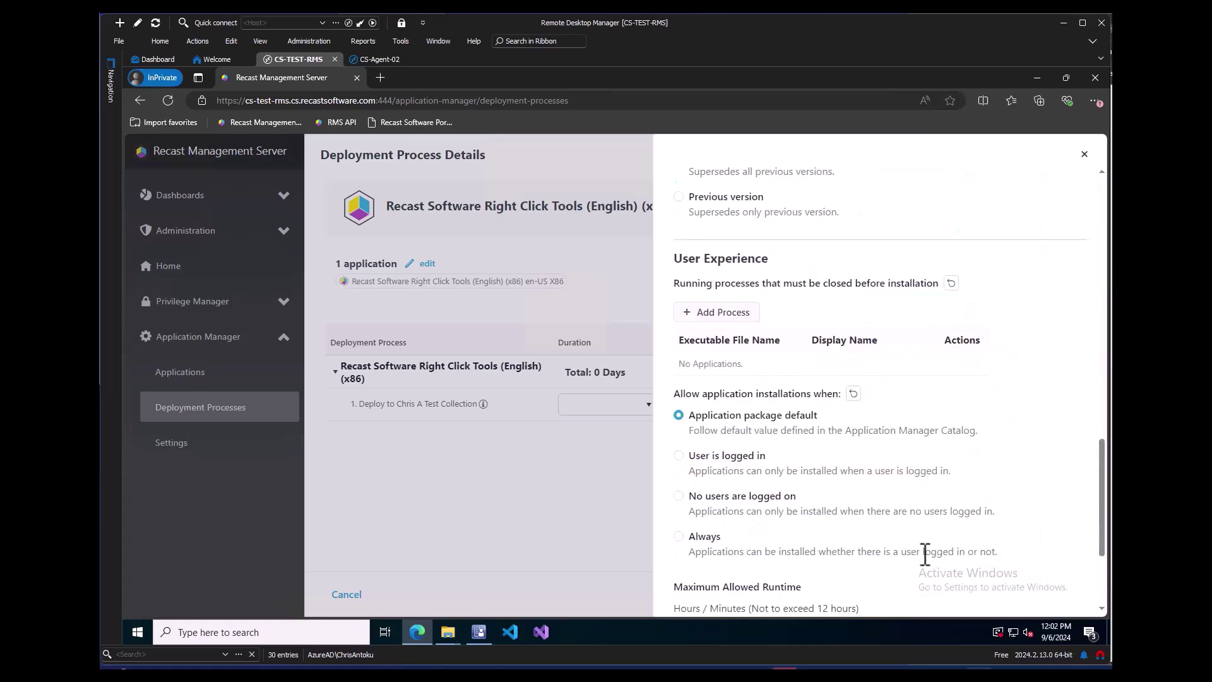
{"action": "scroll", "coordinate": [925, 555], "scroll_direction": "down", "scroll_amount": 3}
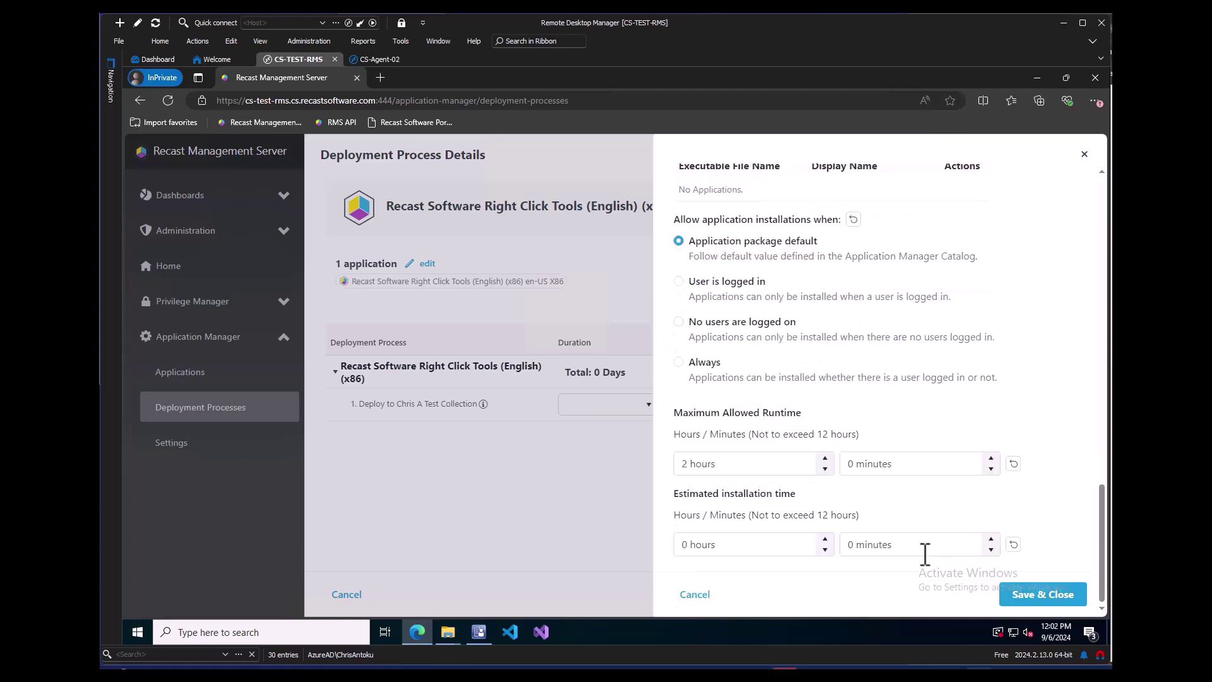
Step: Save Right Click Tools' settings, set its test-collection deployment to release Immediately, and save the process
{"action": "left_click", "coordinate": [1033, 594]}
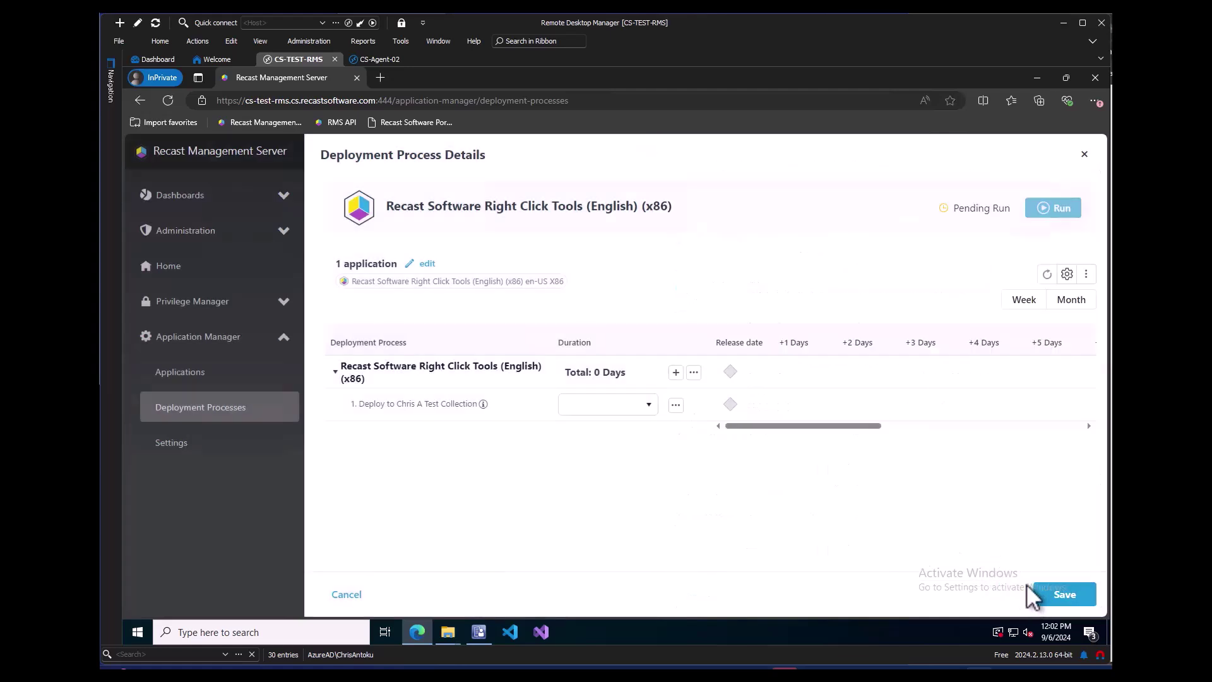
{"action": "left_click", "coordinate": [582, 408]}
{"action": "left_click", "coordinate": [588, 426]}
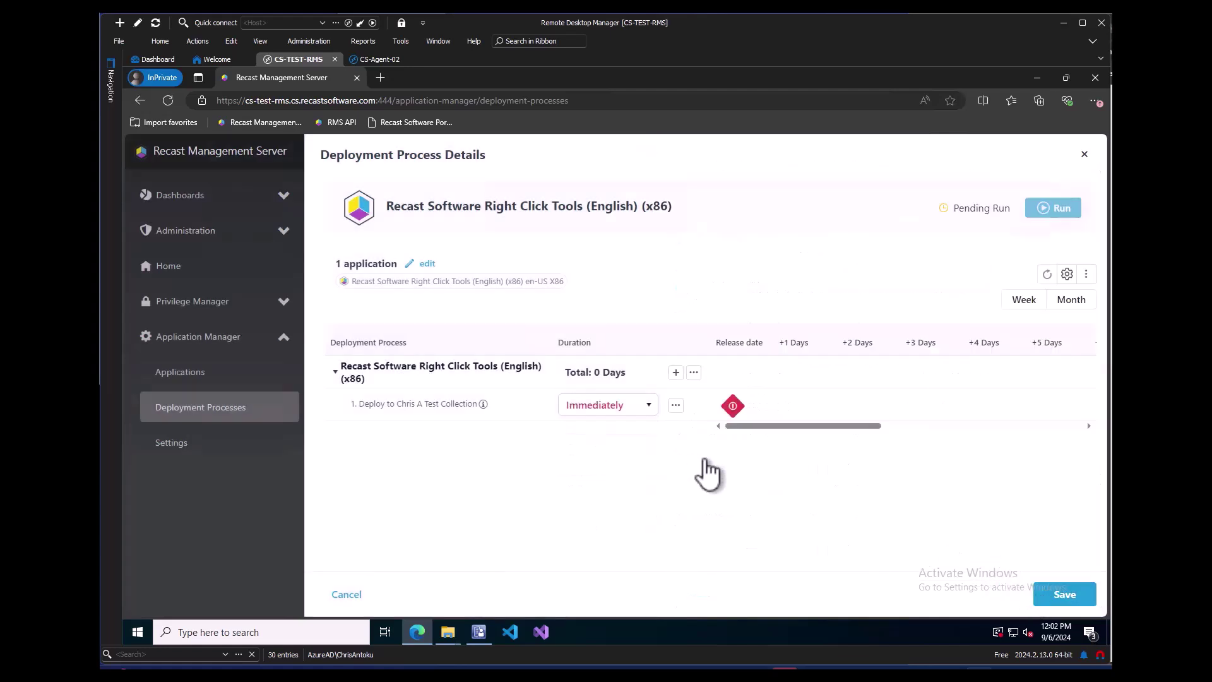
{"action": "left_click", "coordinate": [1062, 595]}
{"action": "left_click", "coordinate": [1085, 155]}
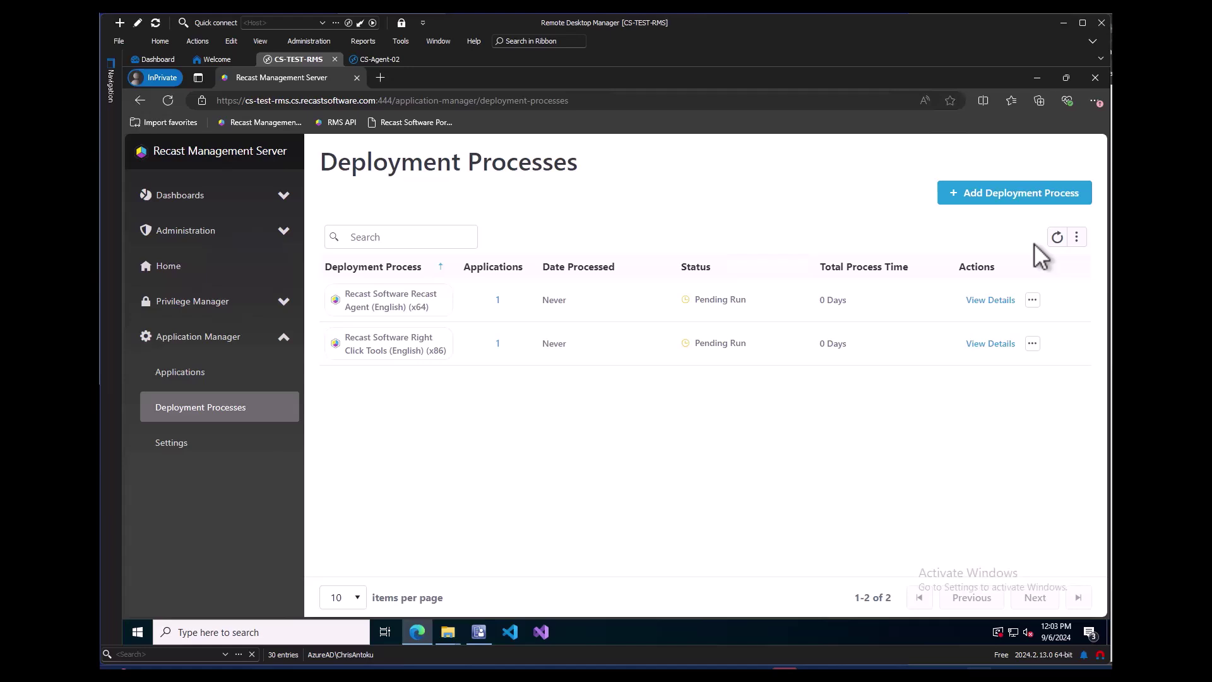
Step: Run both the Recast Agent and Right Click Tools deployment processes
{"action": "left_click", "coordinate": [1033, 301]}
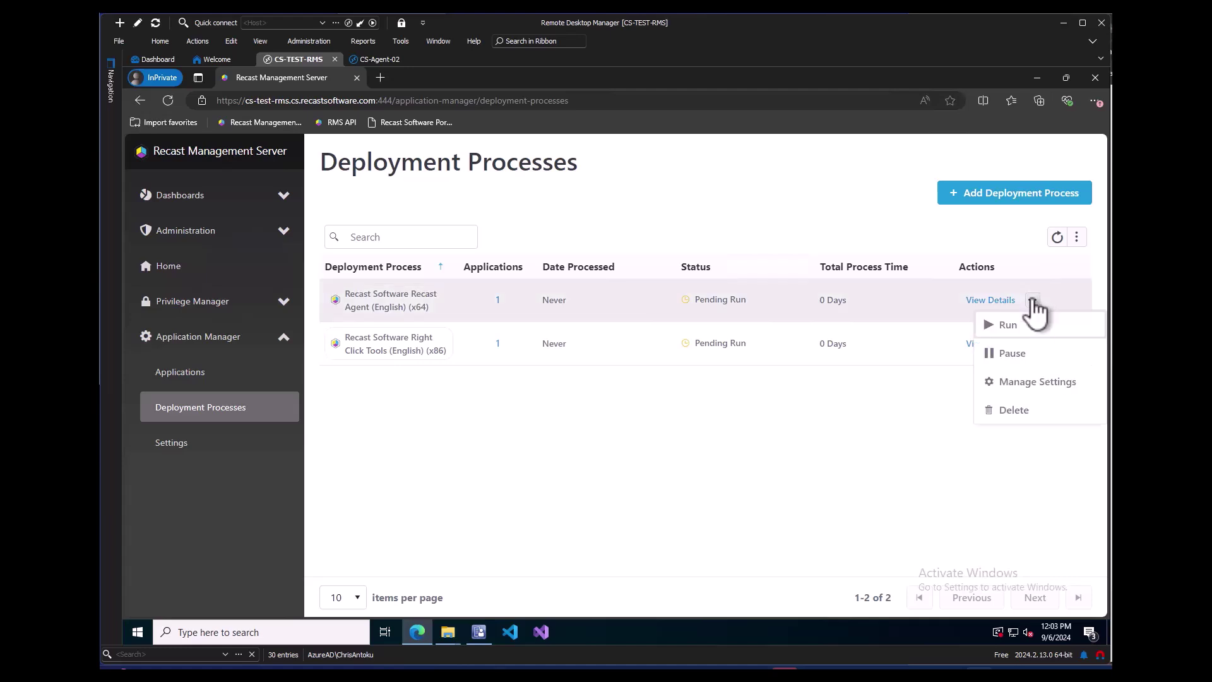
{"action": "left_click", "coordinate": [1029, 333]}
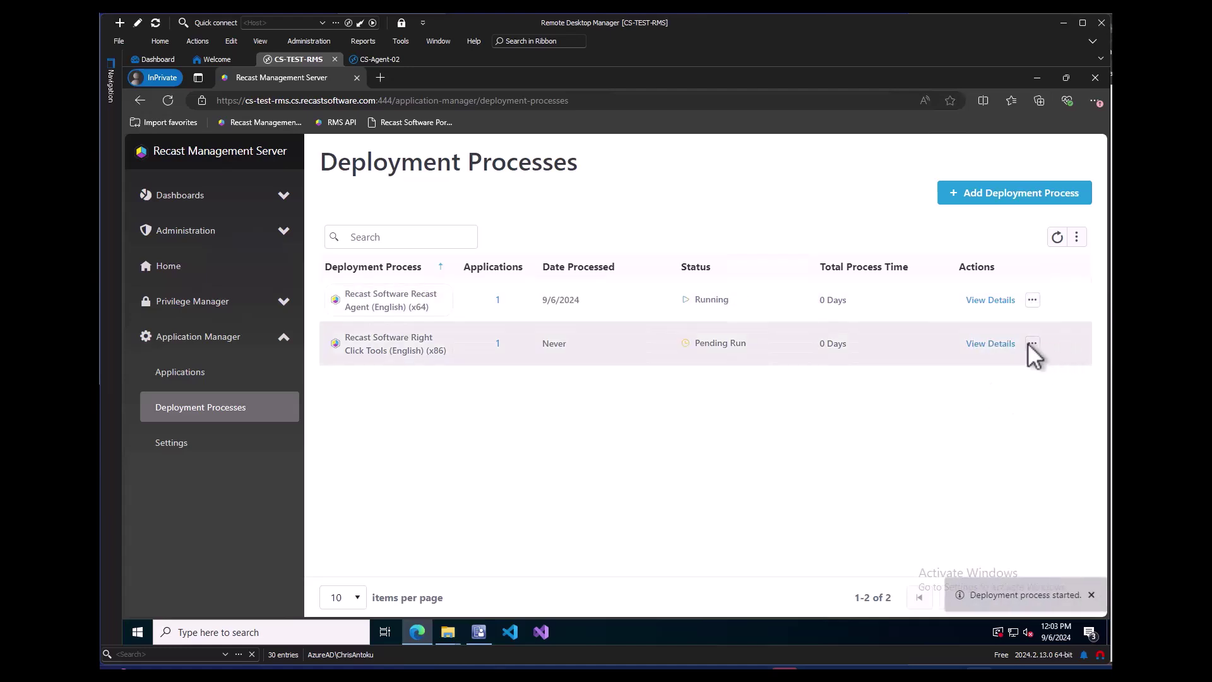
{"action": "left_click", "coordinate": [1033, 344]}
{"action": "left_click", "coordinate": [1026, 367]}
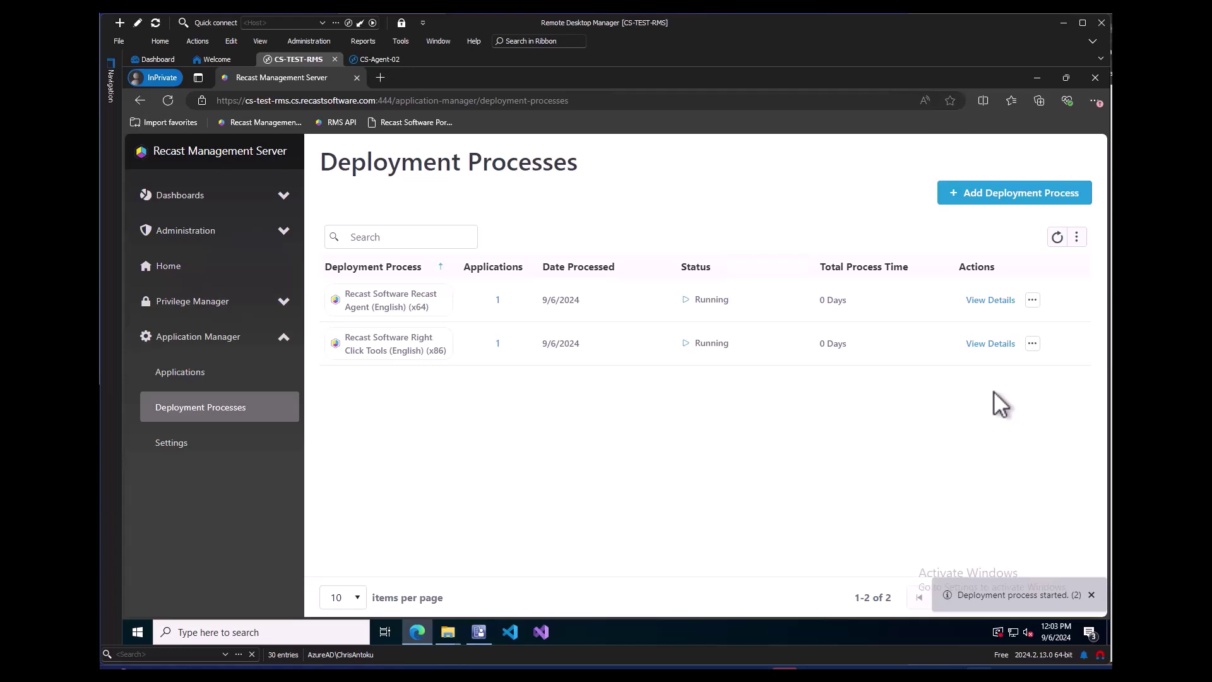
Step: In ConfigMgr Software Library, open Application Manager > Recast Software > Recast Agent and view its deployments
{"action": "left_click", "coordinate": [479, 632]}
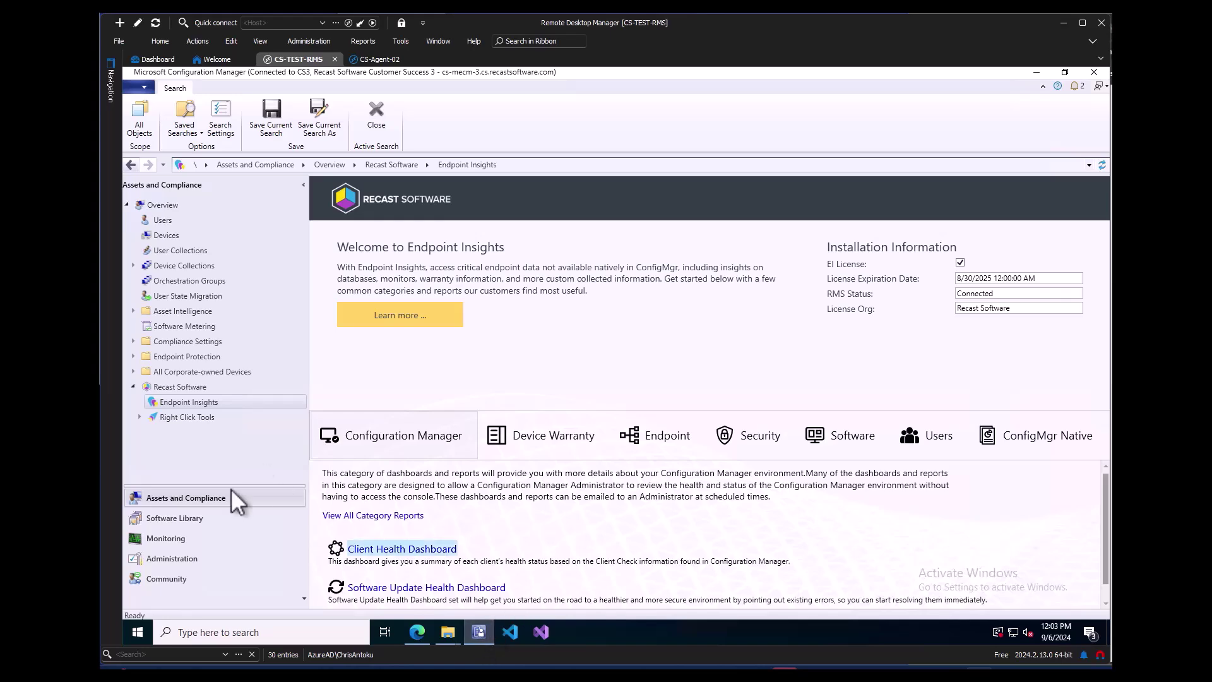
{"action": "left_click", "coordinate": [174, 518]}
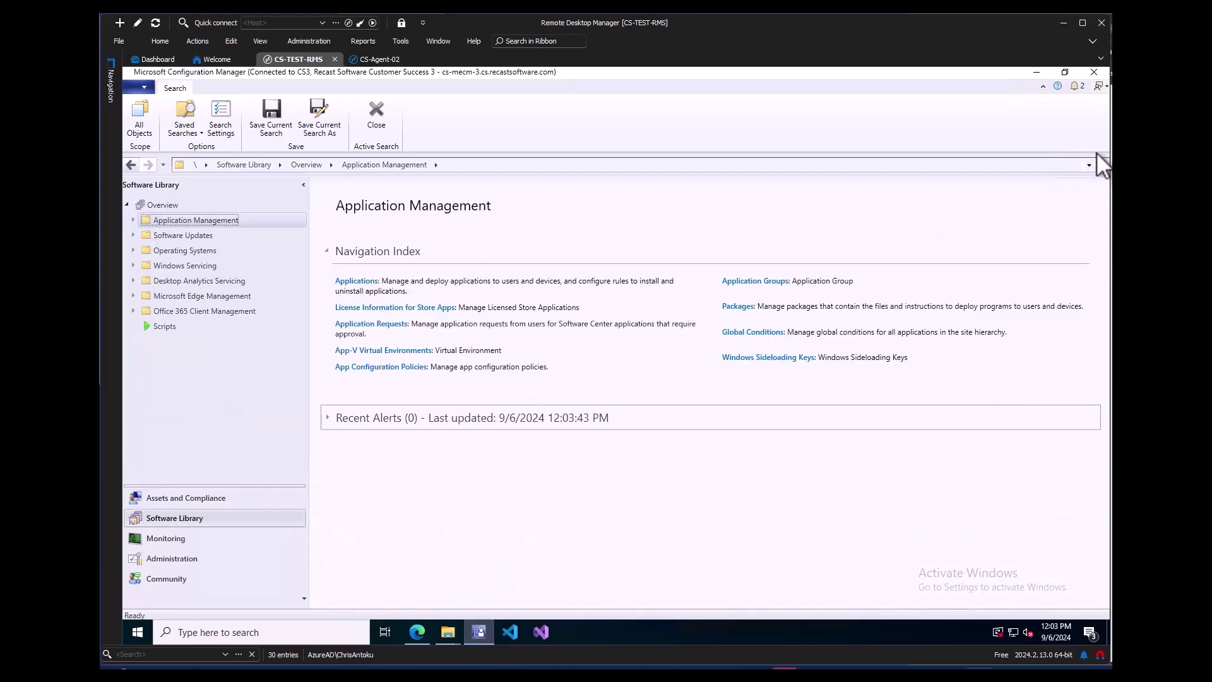
{"action": "left_click", "coordinate": [1102, 164]}
{"action": "left_click", "coordinate": [131, 218]}
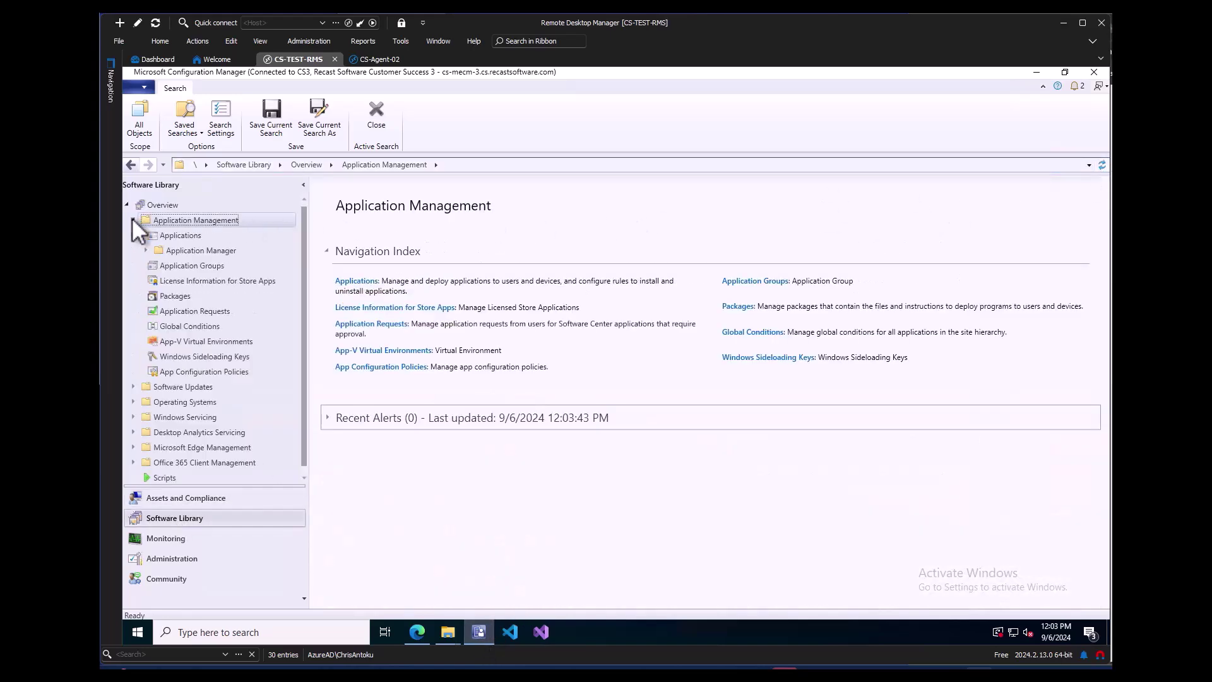
{"action": "left_click", "coordinate": [146, 251]}
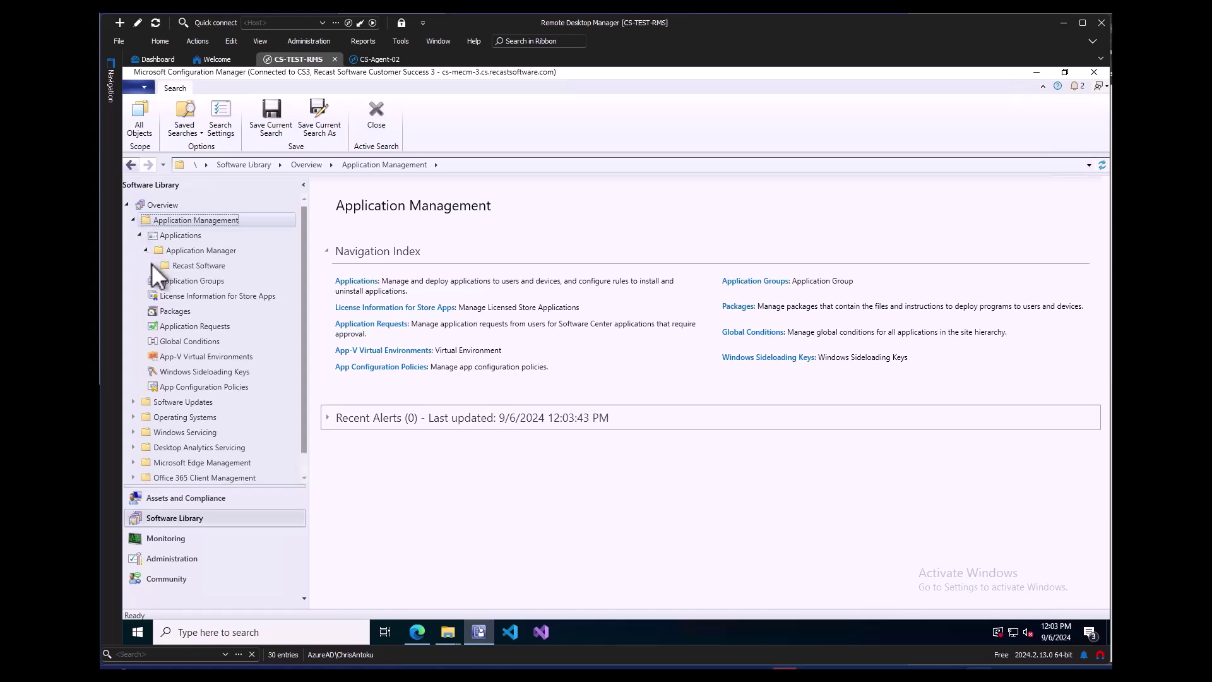
{"action": "left_click", "coordinate": [152, 265]}
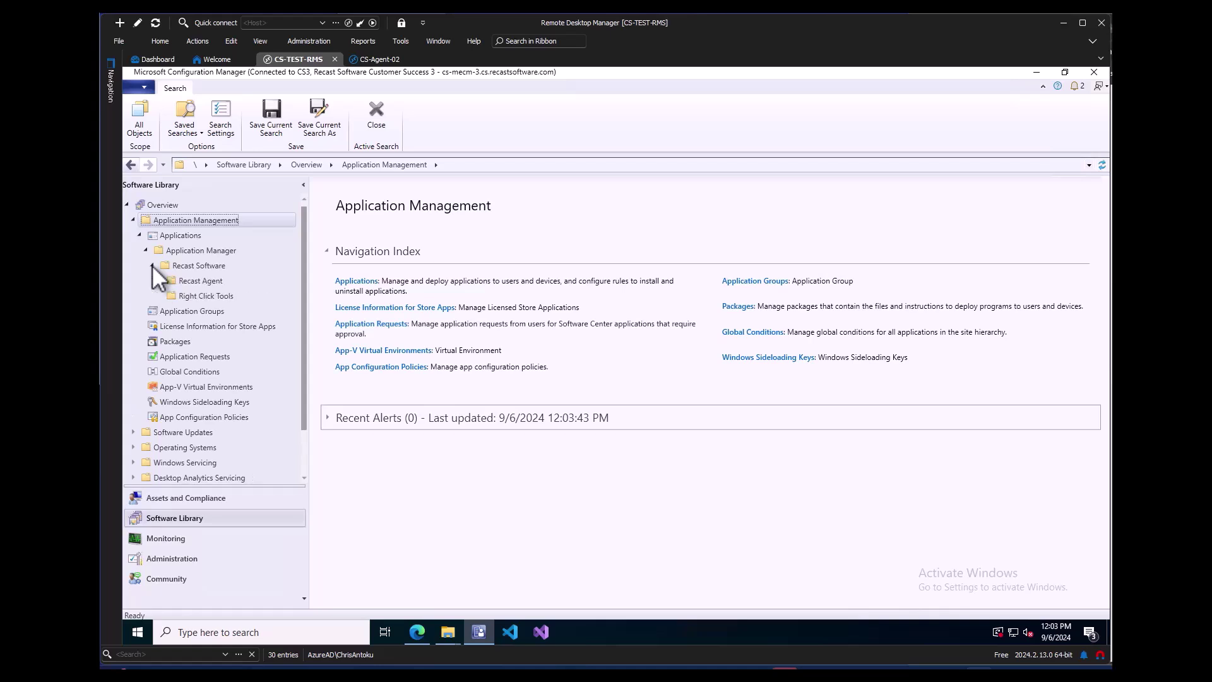
{"action": "left_click", "coordinate": [191, 282]}
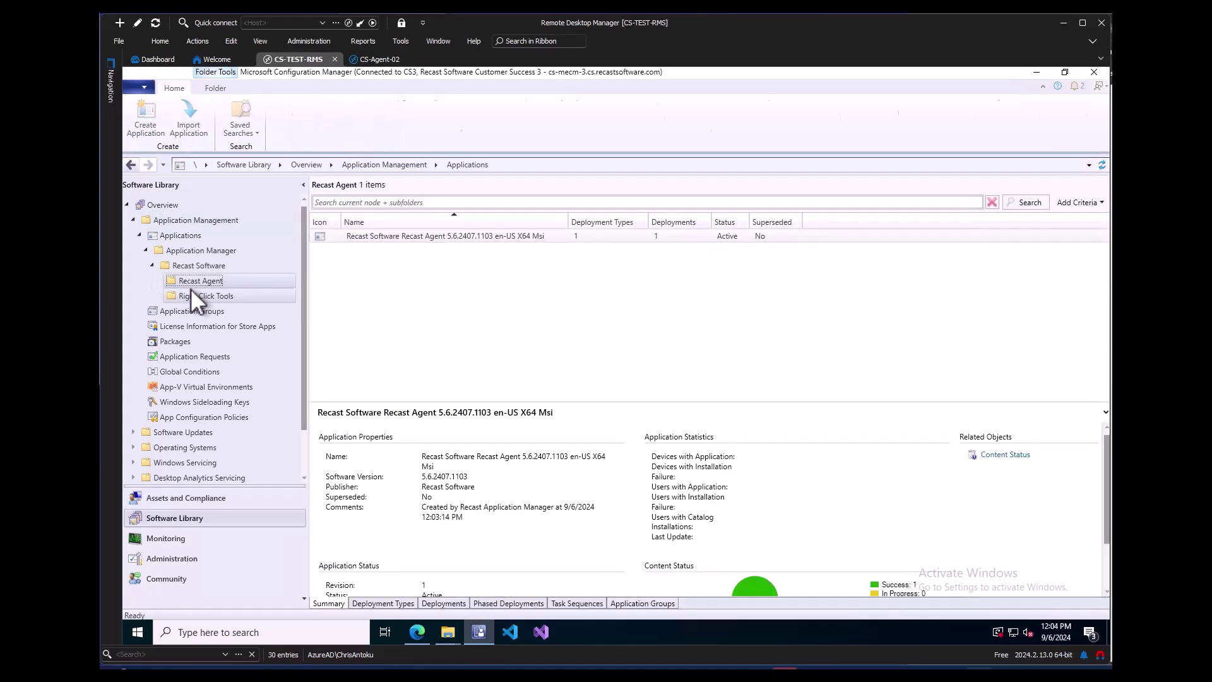
{"action": "left_click", "coordinate": [434, 238]}
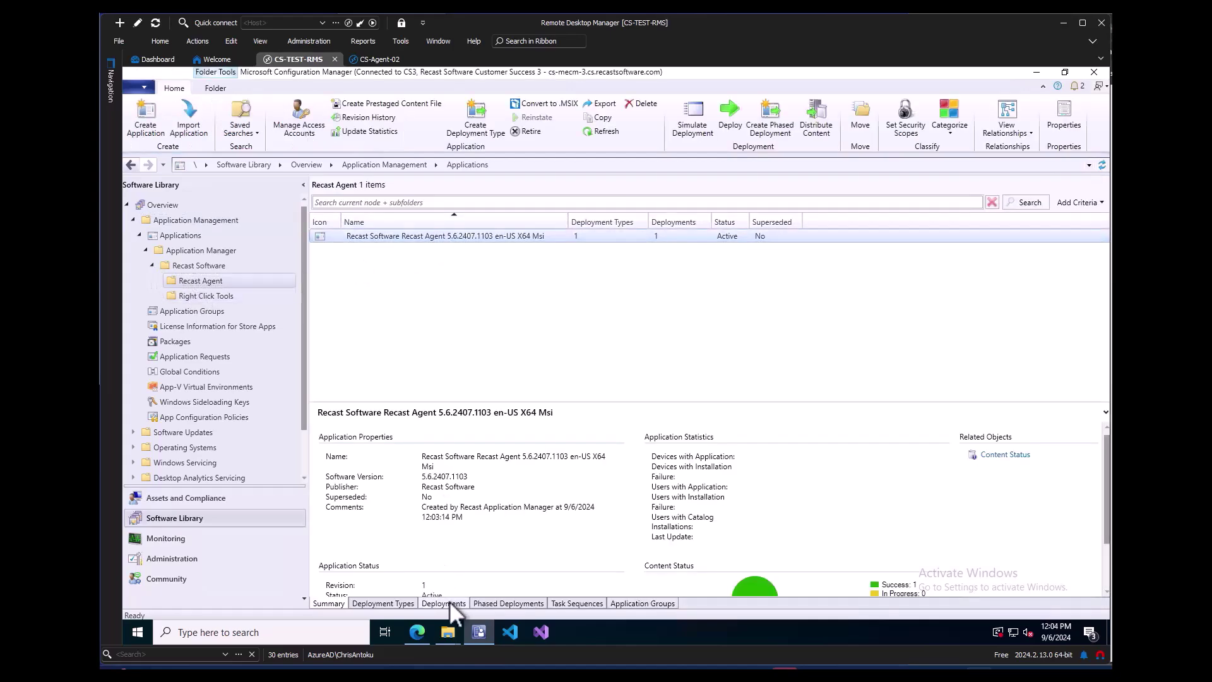
{"action": "left_click", "coordinate": [450, 601]}
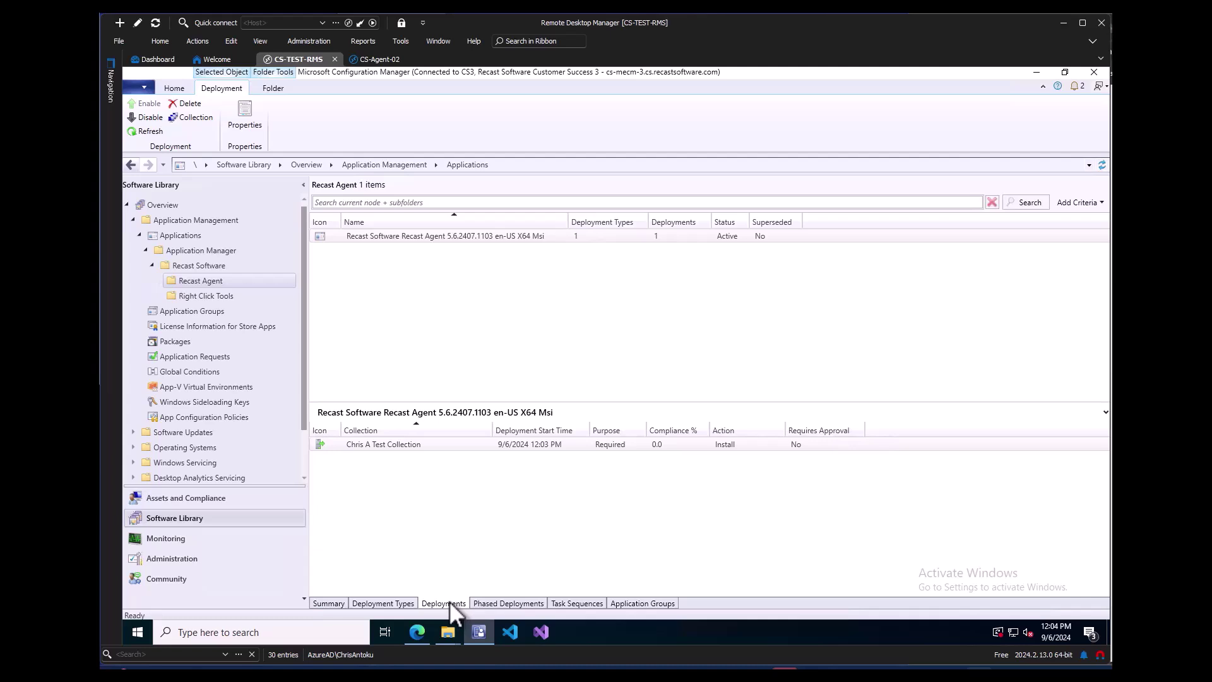
Step: Open the properties of the Right Click Tools installer deployment type
{"action": "left_click", "coordinate": [182, 297]}
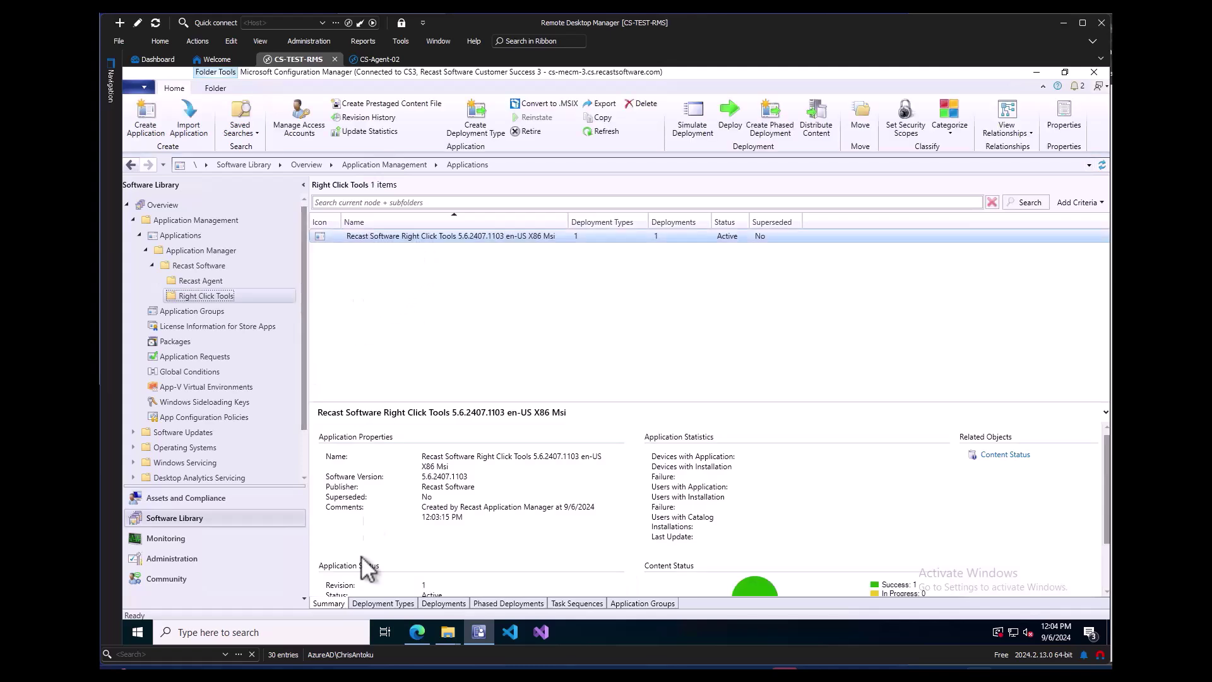
{"action": "left_click", "coordinate": [391, 603]}
{"action": "right_click", "coordinate": [406, 443]}
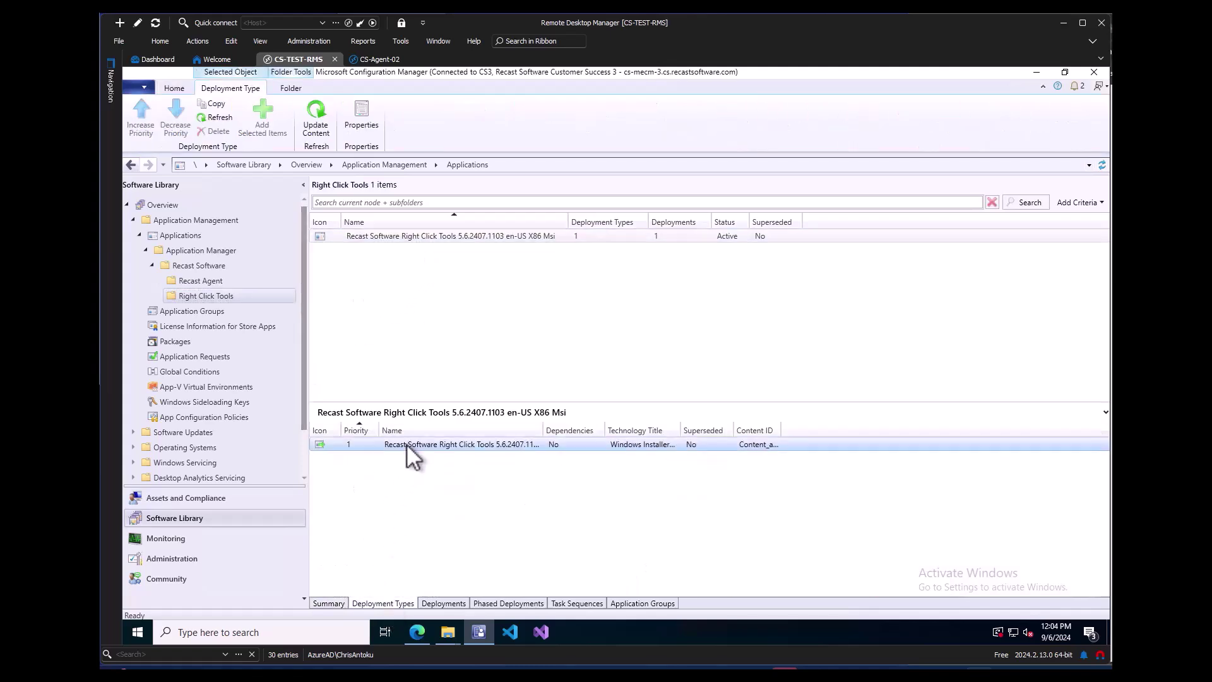
{"action": "left_click", "coordinate": [470, 600]}
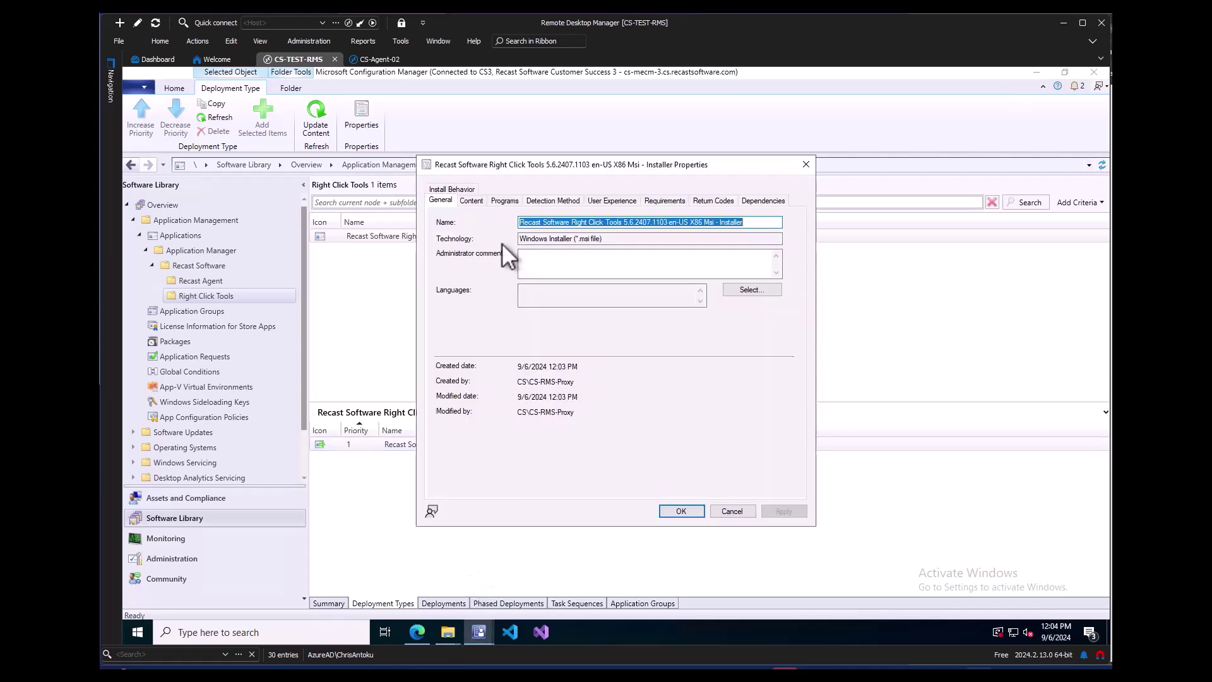
Step: Inspect the install command line's RCTENTERPRISESERVER address on the Programs tab, then close the properties
{"action": "left_click", "coordinate": [506, 200]}
{"action": "left_click", "coordinate": [666, 236]}
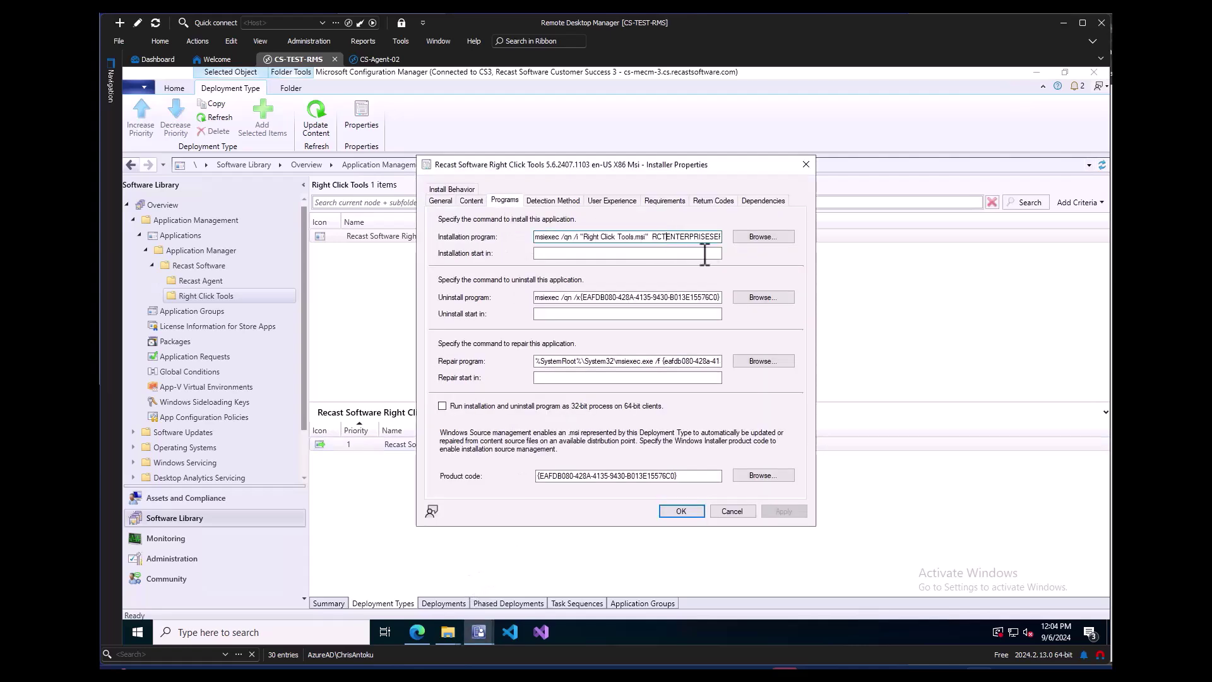
{"action": "left_click_drag", "start_coordinate": [696, 238], "coordinate": [716, 235]}
{"action": "left_click", "coordinate": [652, 237]}
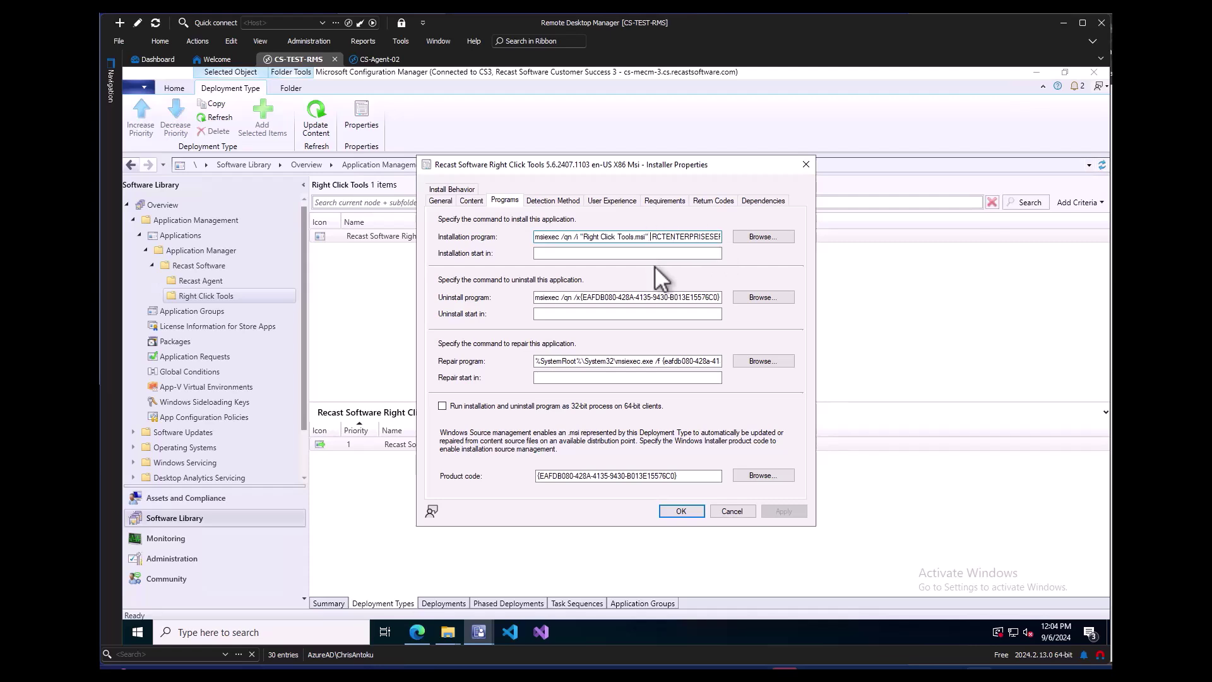
{"action": "key", "text": "ctrl+Right"}
{"action": "key", "text": "ctrl+Right"}
{"action": "key", "text": "ctrl+Right"}
{"action": "key", "text": "ctrl+Right"}
{"action": "key", "text": "ctrl+Right"}
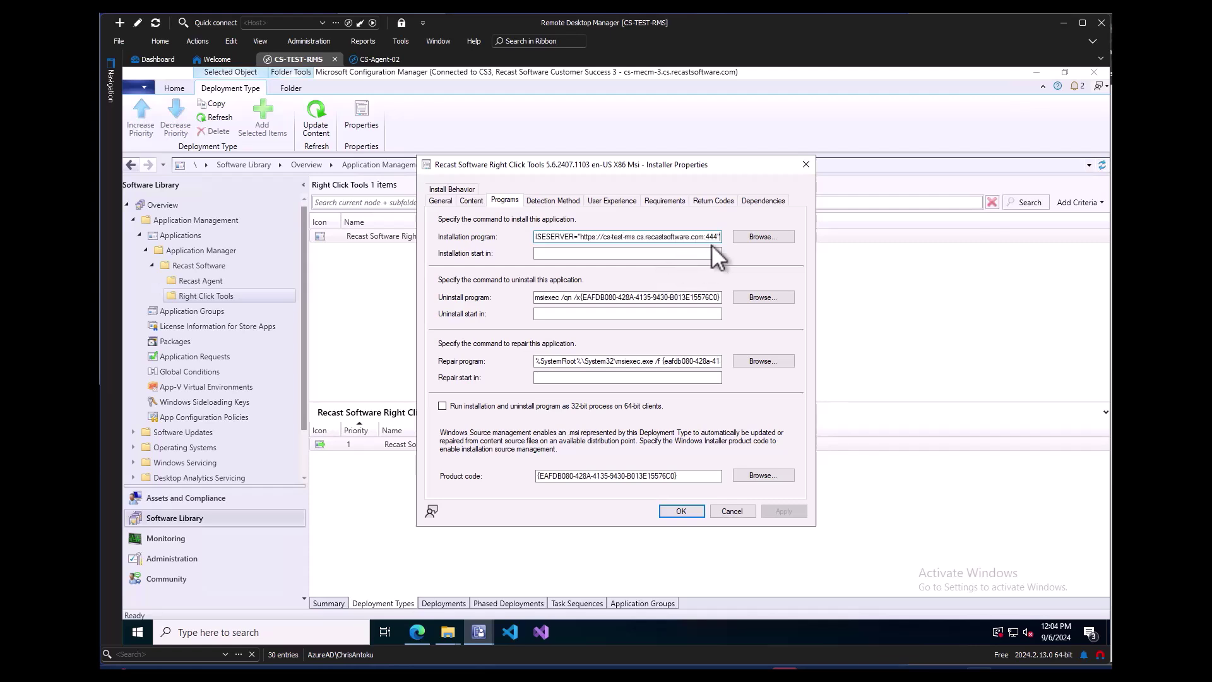
{"action": "left_click", "coordinate": [805, 164]}
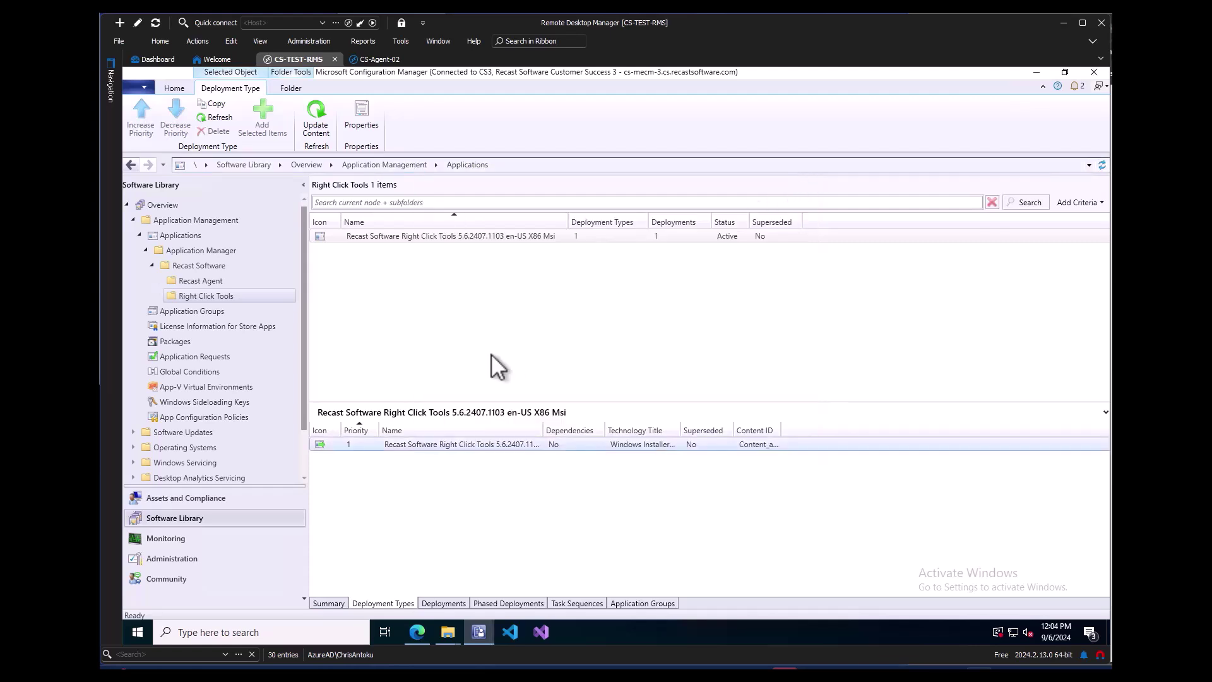